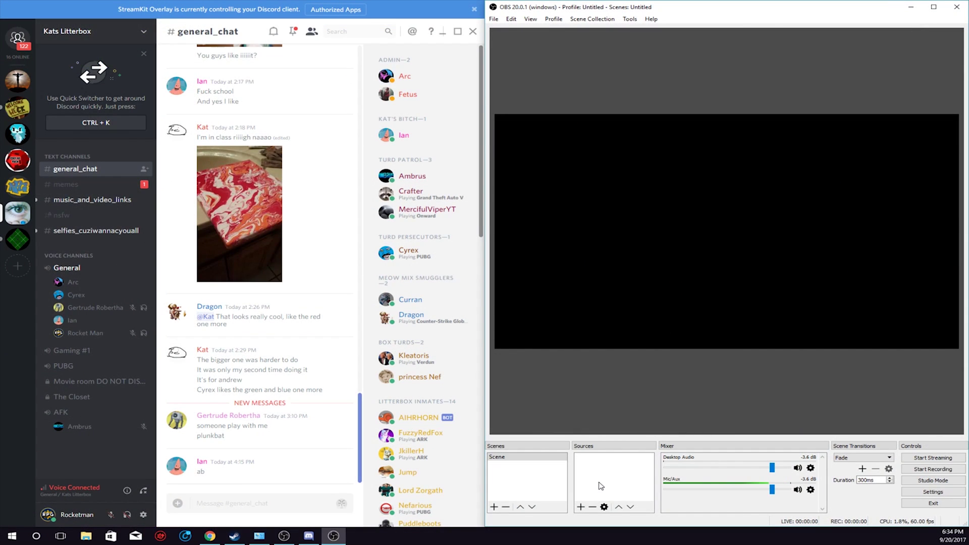
Step: Add a browser source named BrowserSource to the scene, keeping its default properties
right_click(601, 487)
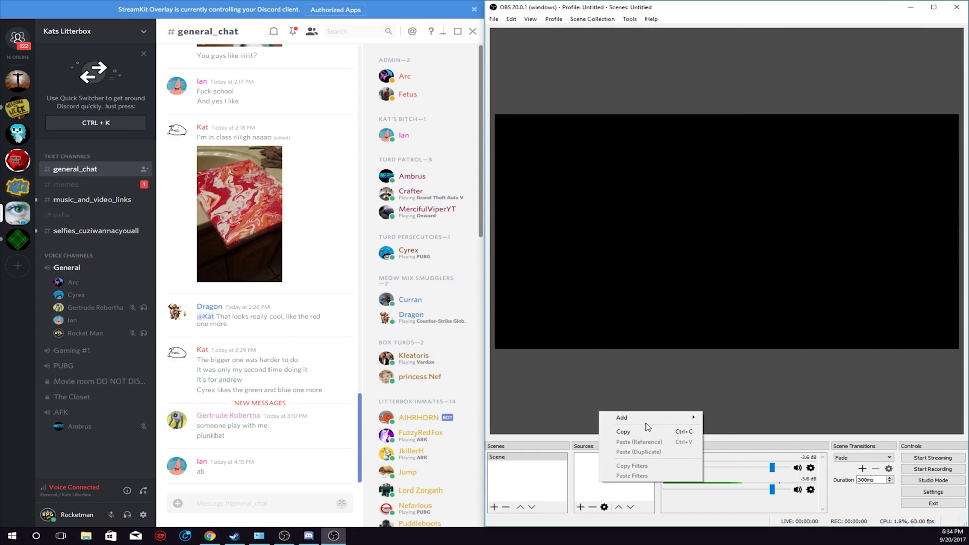
mouse_move(647, 424)
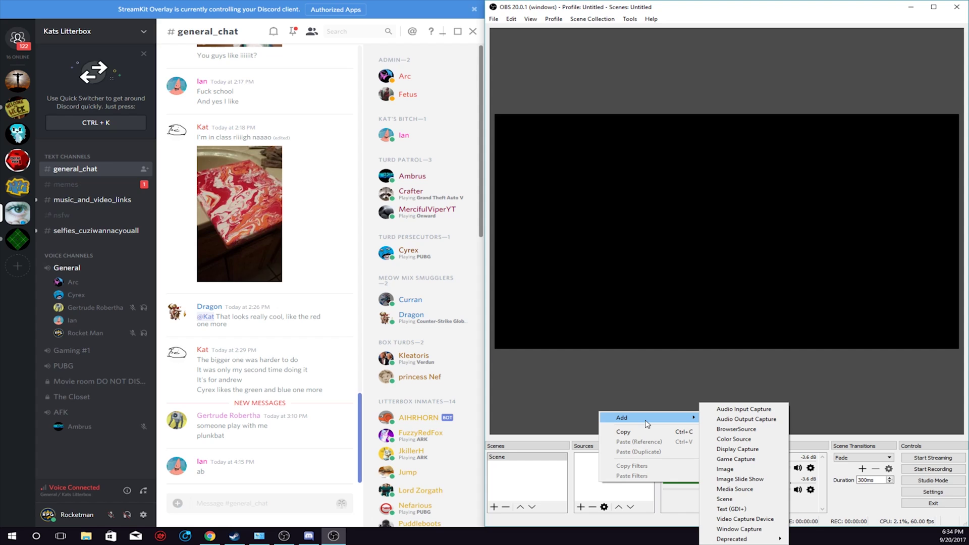
left_click(730, 431)
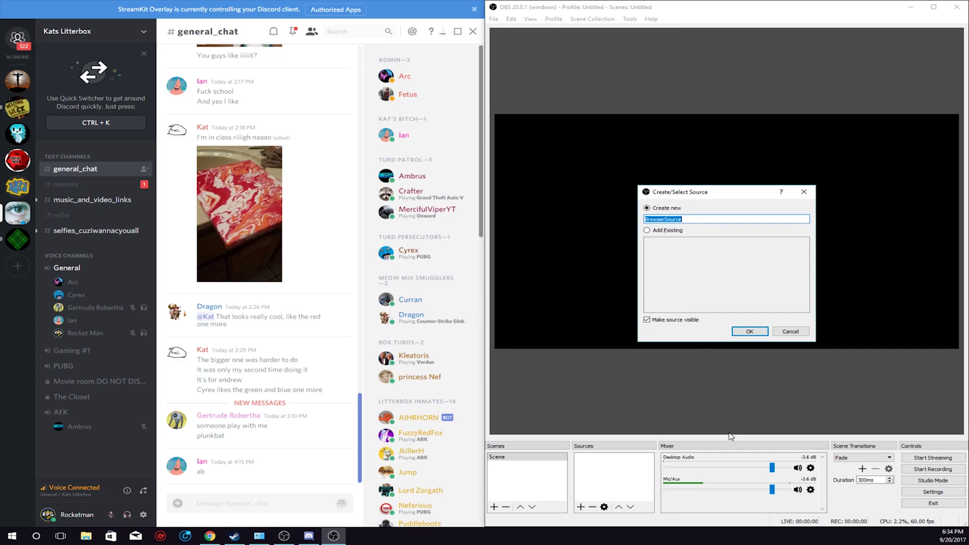
left_click(748, 332)
left_click(842, 394)
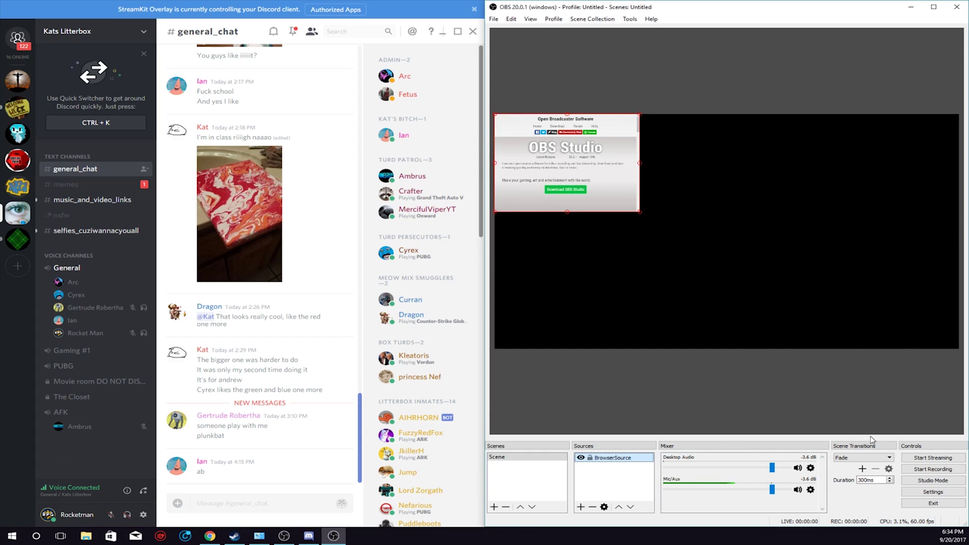
key("alt+Tab")
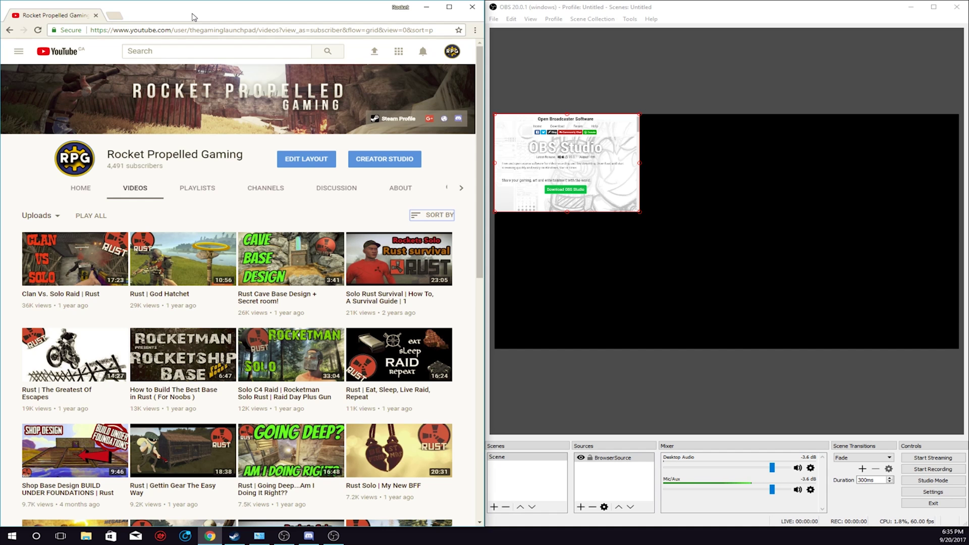
Step: Search 'discord overlay' in a new Chrome tab and open the Discord StreamKit Overlay result
left_click(115, 15)
type("https://streamkit.discordapp.com/overlay")
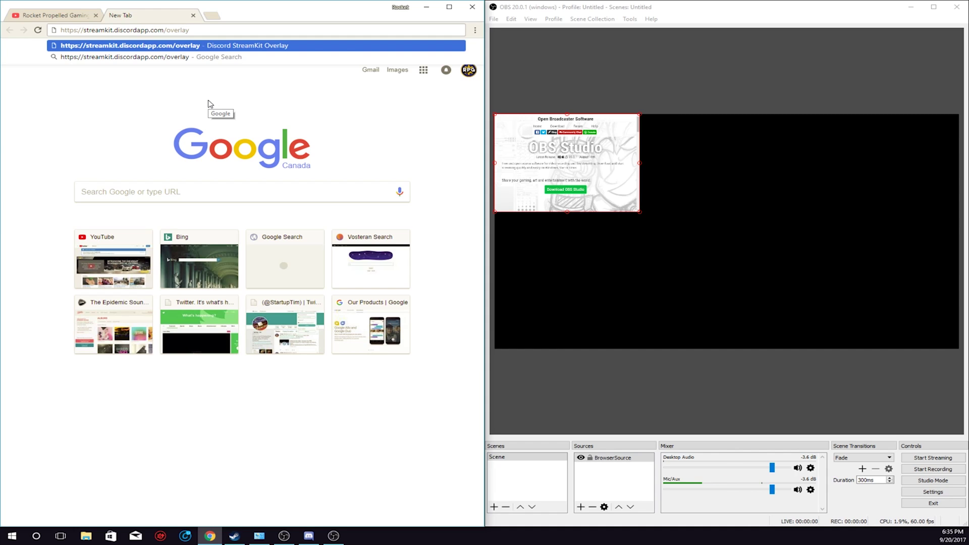
left_click(132, 194)
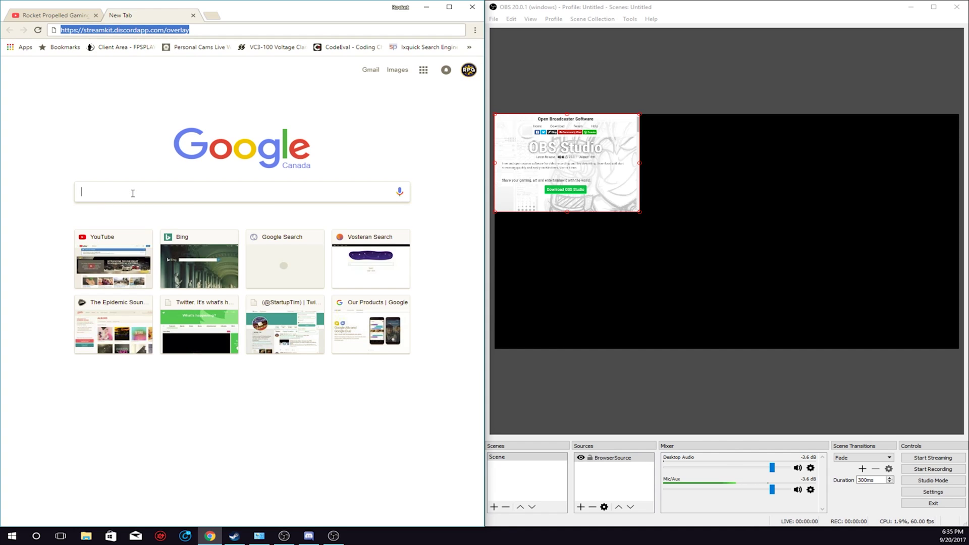
type("discord")
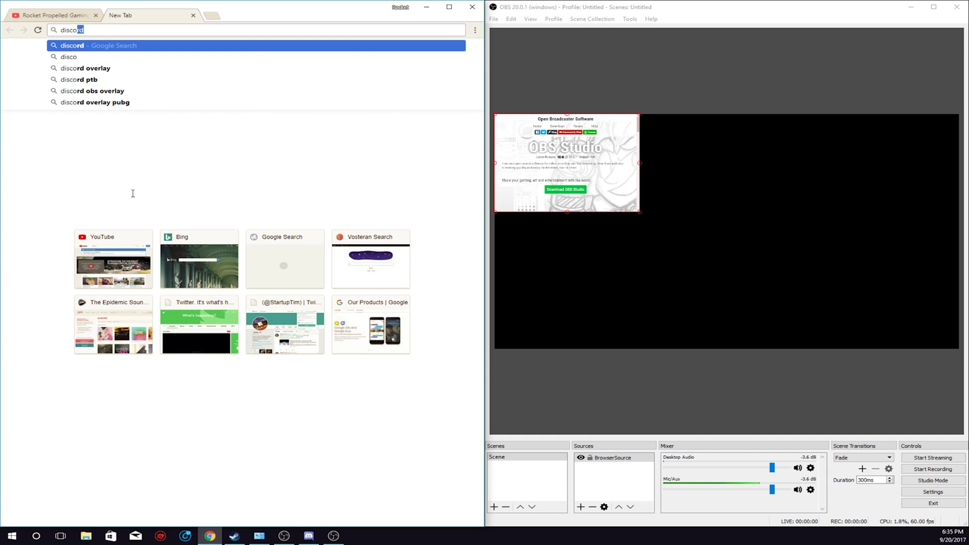
key("Return")
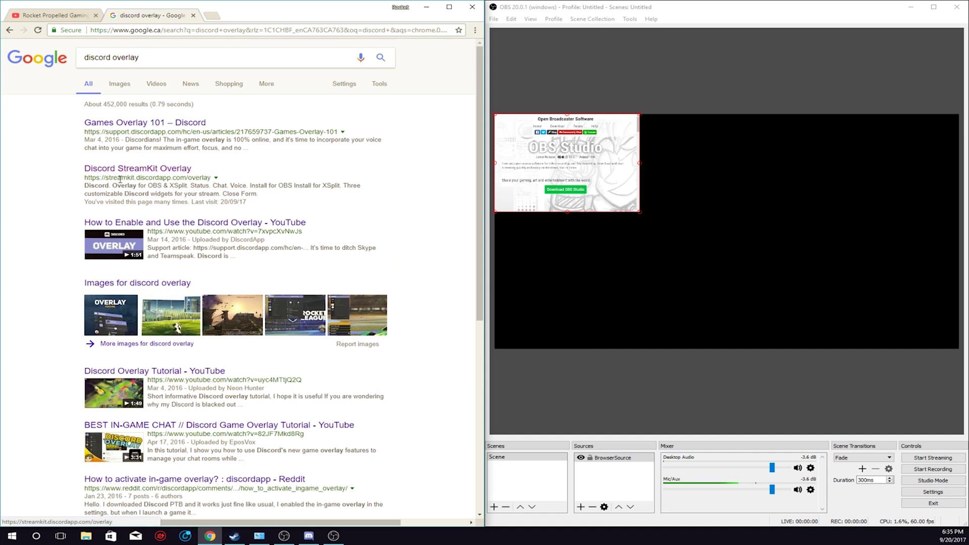
mouse_move(70, 182)
left_mouse_down()
mouse_move(66, 164)
mouse_move(80, 172)
left_mouse_up()
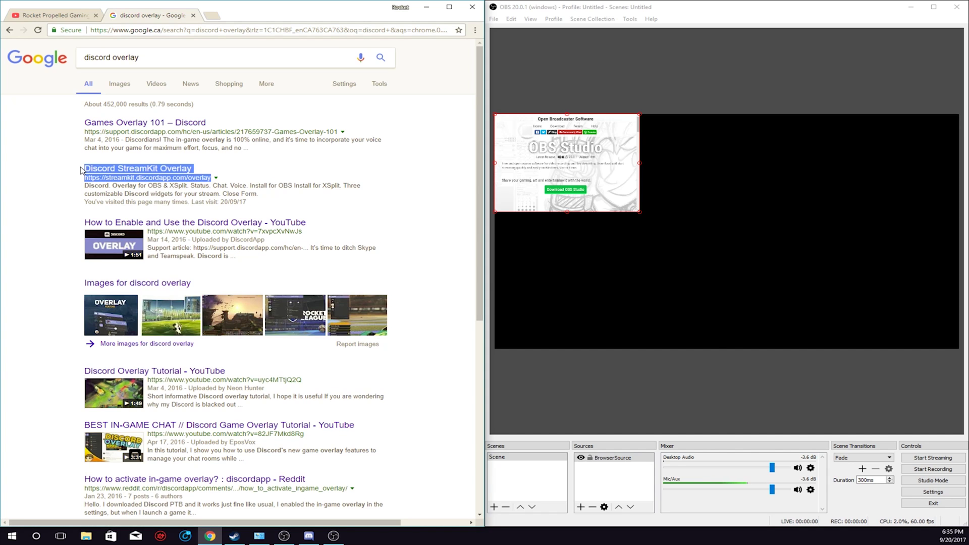
left_click(166, 170)
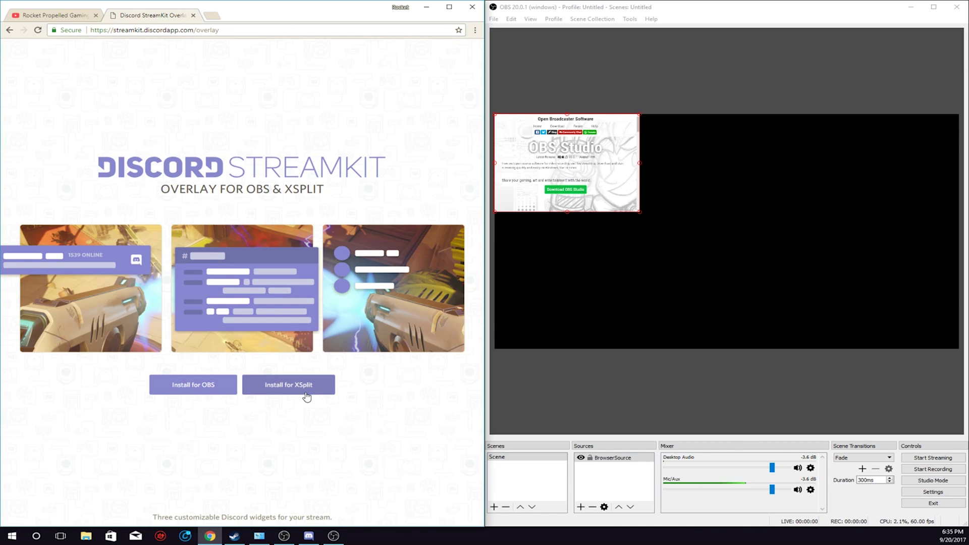
Step: Install StreamKit for OBS and look through the server list, keeping Kats Litterbox
left_click(171, 394)
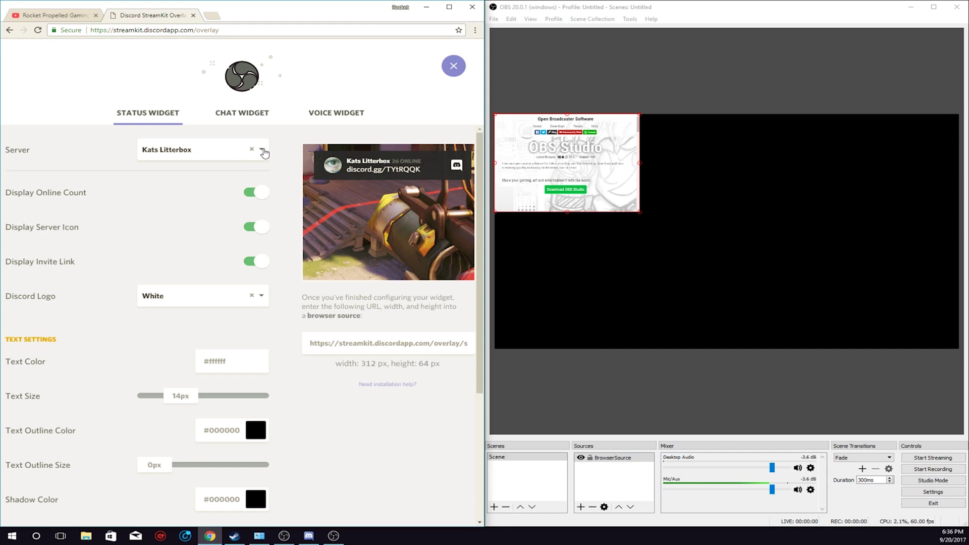
left_click(261, 150)
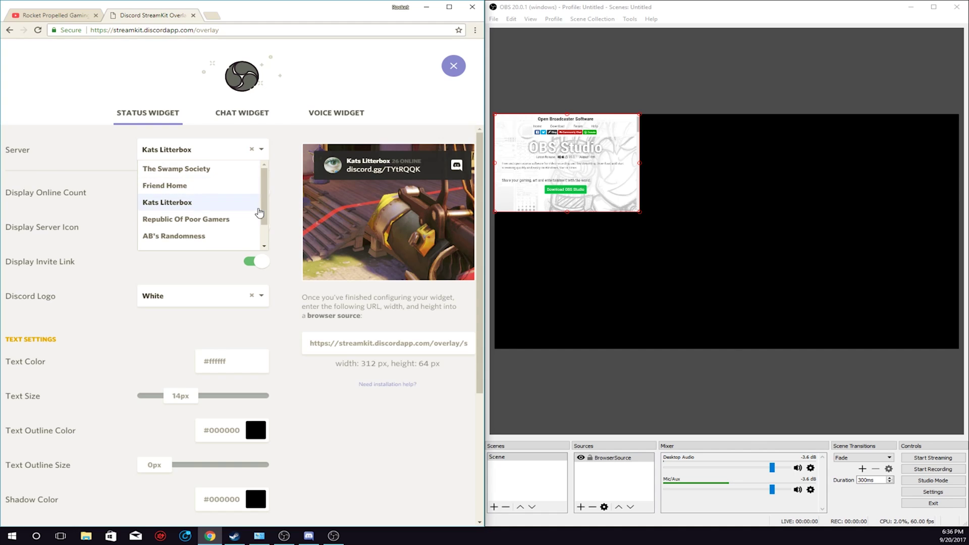
scroll(265, 236, "down", 1)
scroll(265, 232, "up", 1)
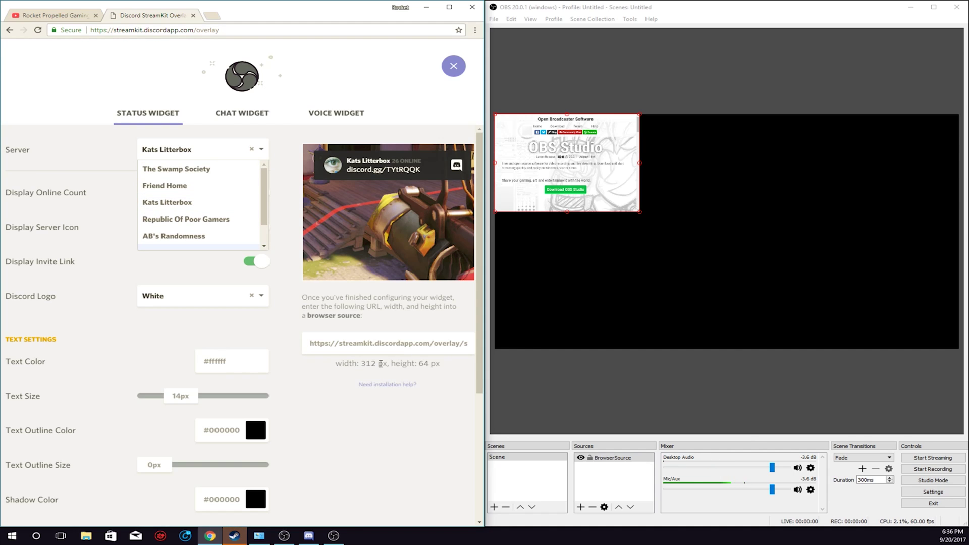
left_click(150, 115)
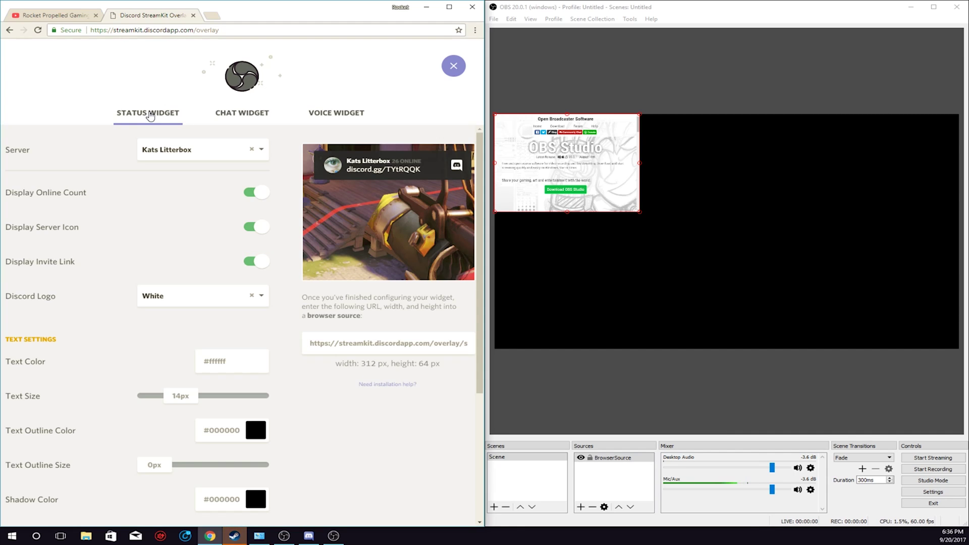
Step: Look over the chat, voice and status widget settings pages
left_click(254, 120)
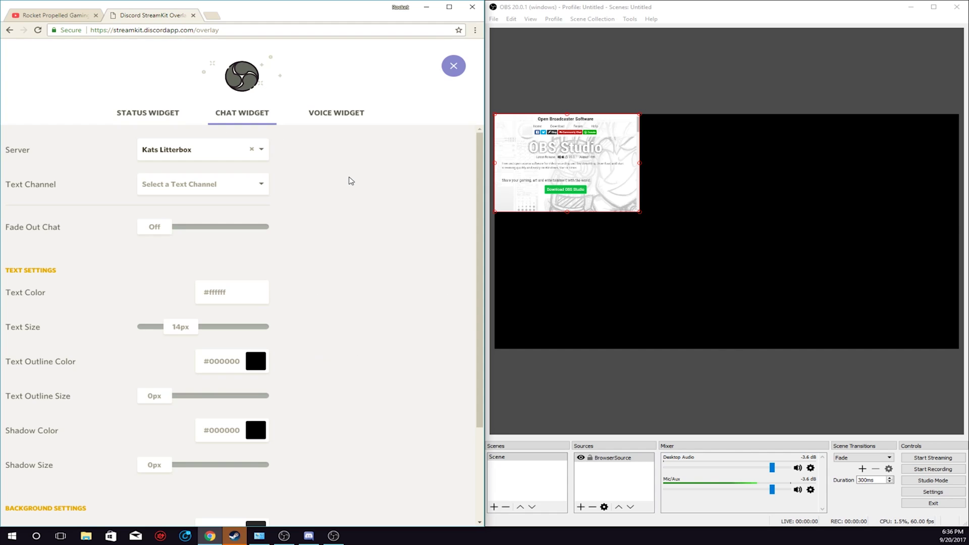
left_click(331, 116)
left_click(146, 120)
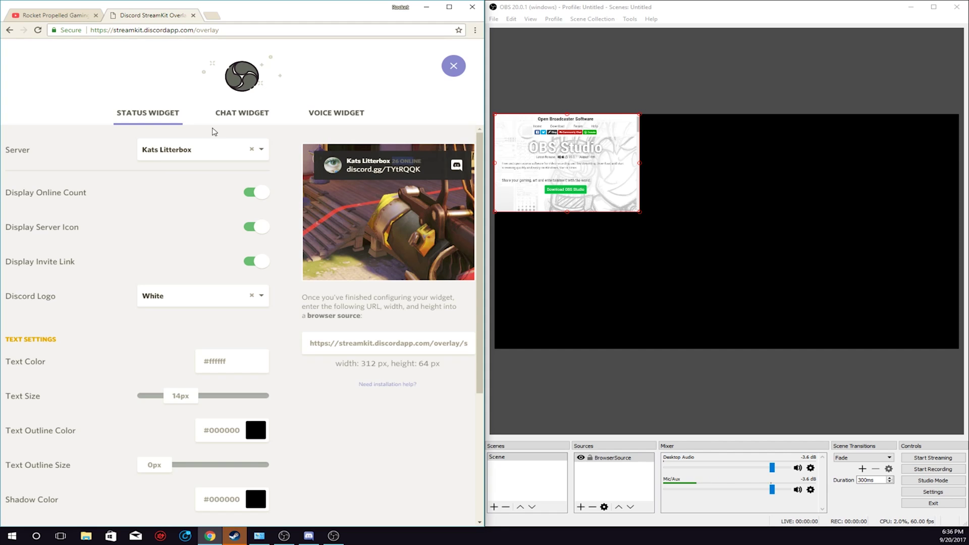
scroll(235, 250, "down", 4)
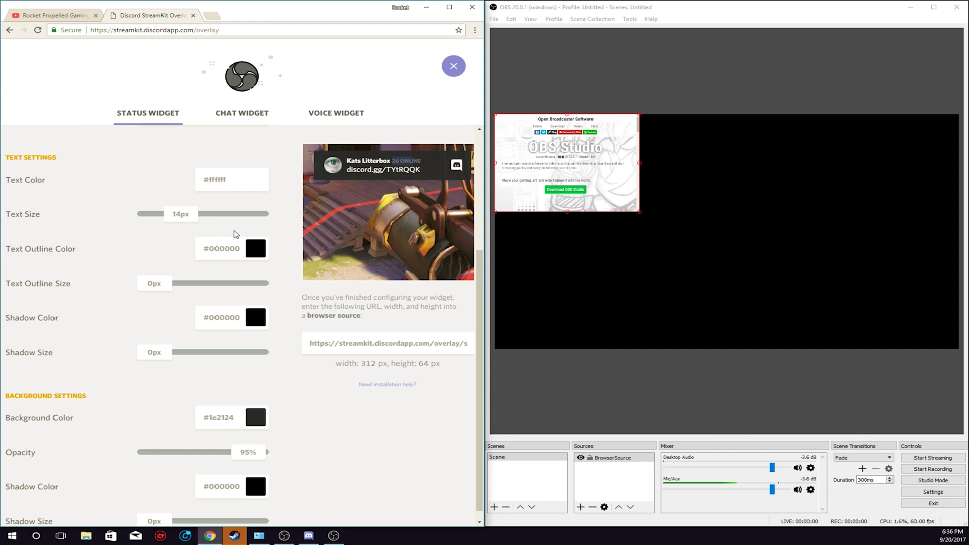
scroll(199, 381, "up", 4)
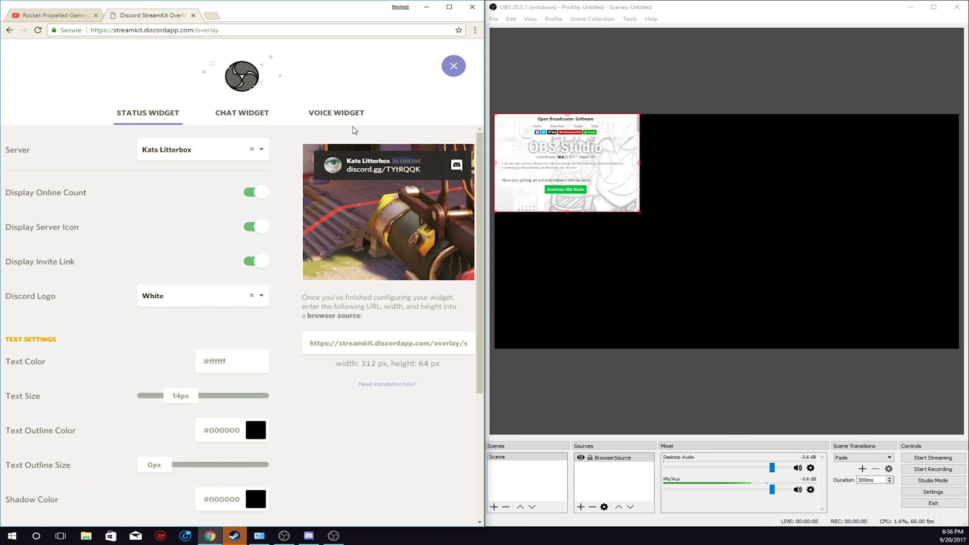
Step: Set the voice widget to the Kats Litterbox server and General voice channel
left_click(330, 116)
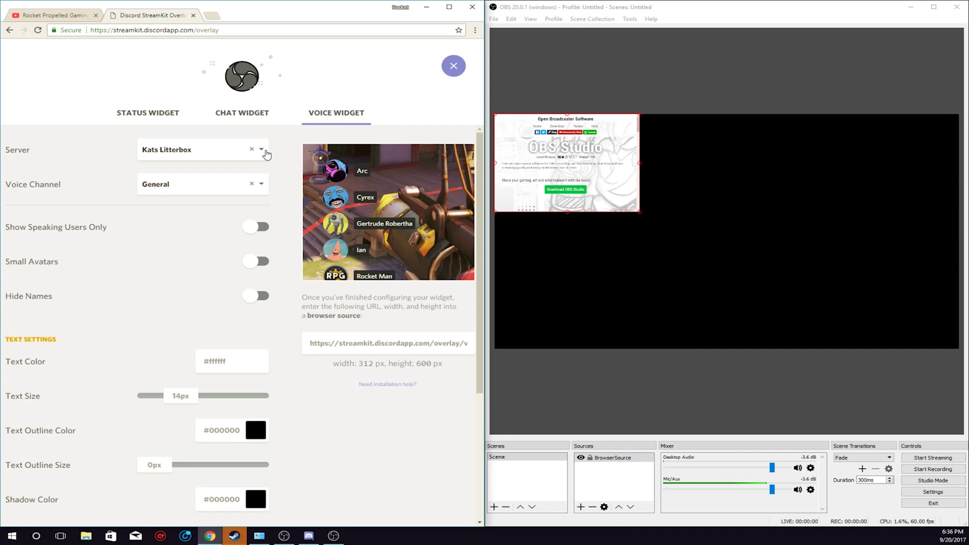
left_click(262, 151)
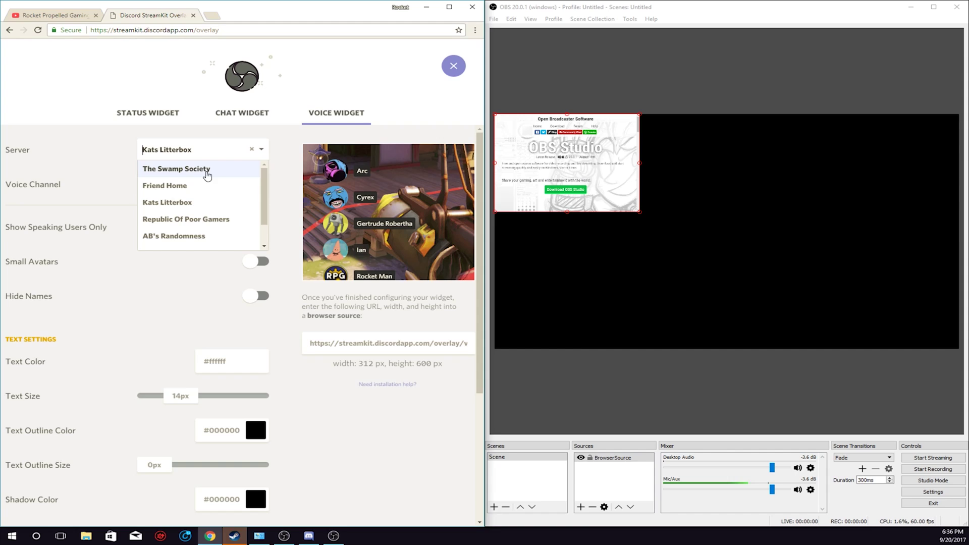
left_click(171, 207)
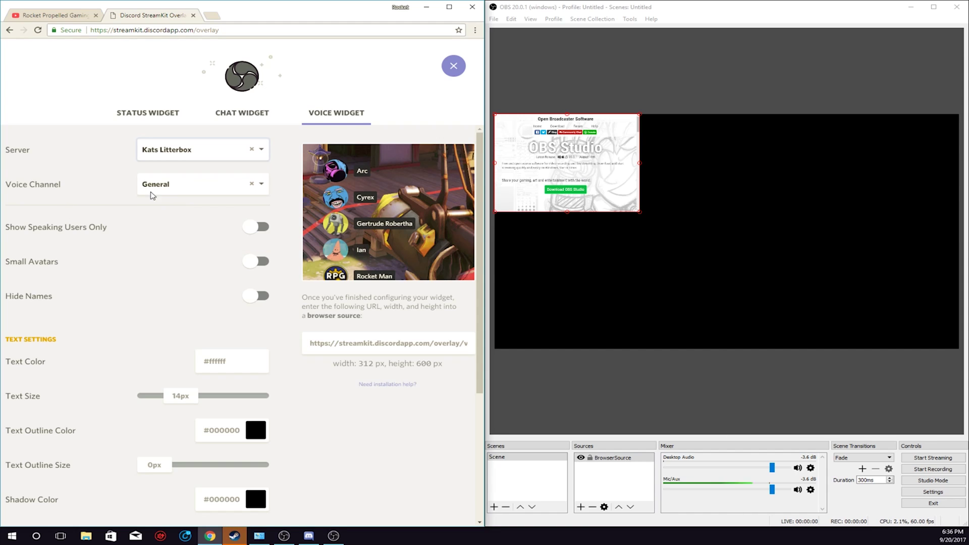
left_click(152, 196)
left_click(164, 206)
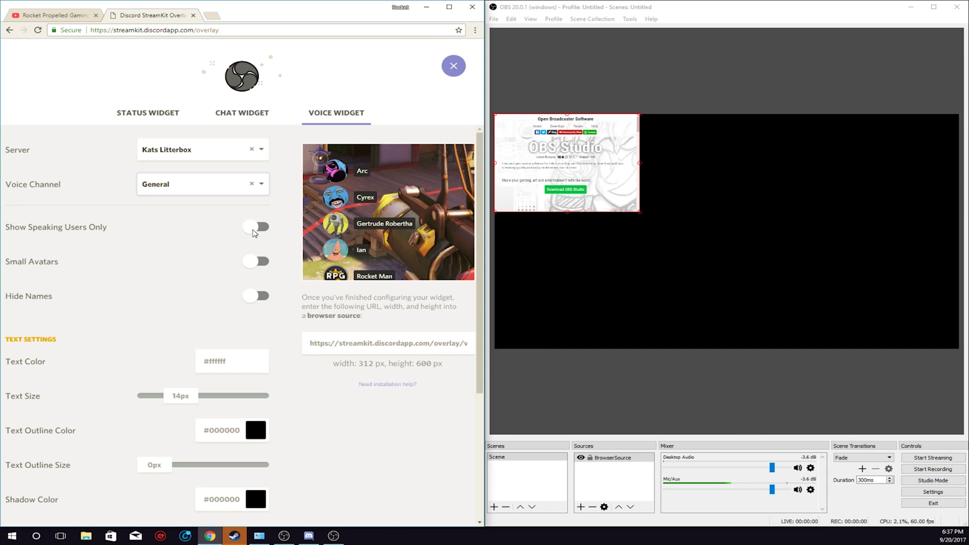
Step: Test the speaking-only, small avatars and hide names options, leaving names and full avatars shown
left_click(255, 232)
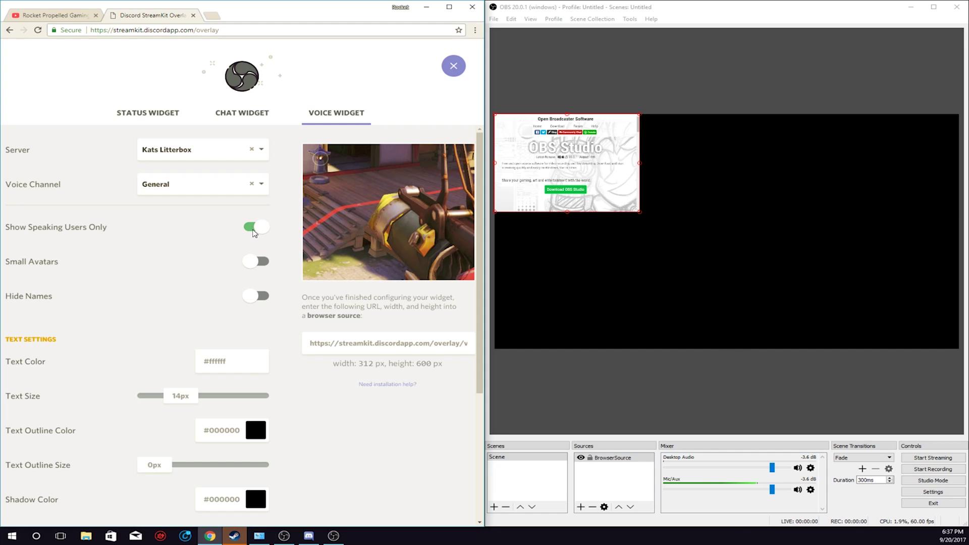
left_click(261, 261)
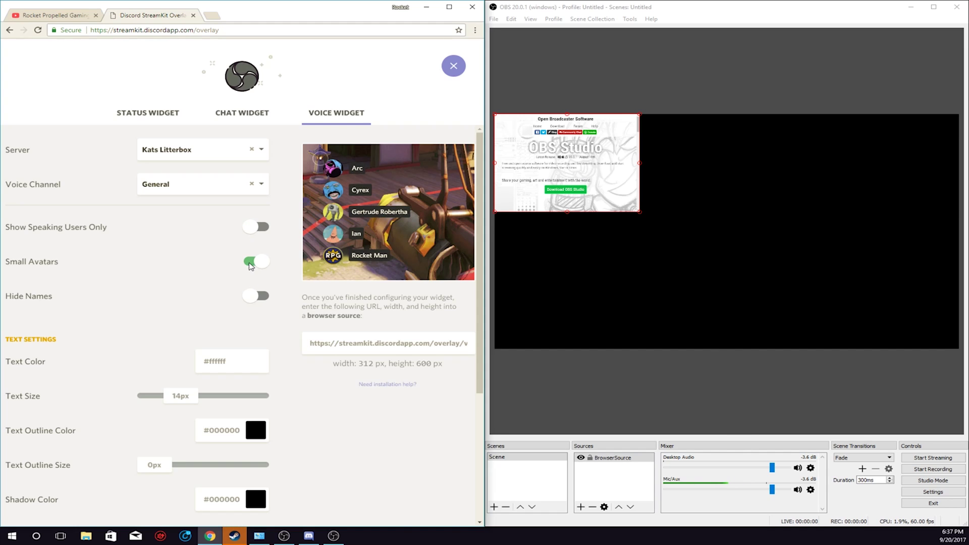
left_click(261, 262)
left_click(249, 295)
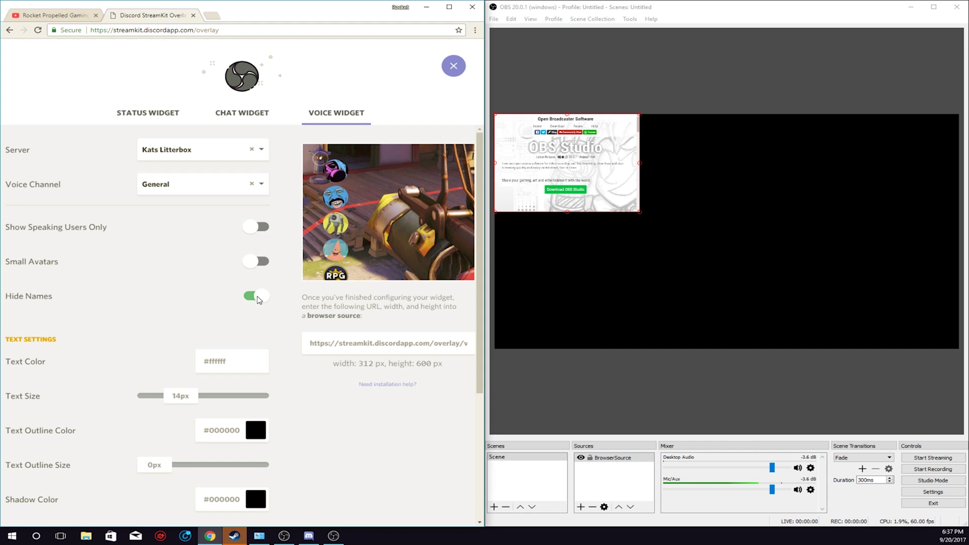
left_click(258, 298)
scroll(403, 382, "down", 1)
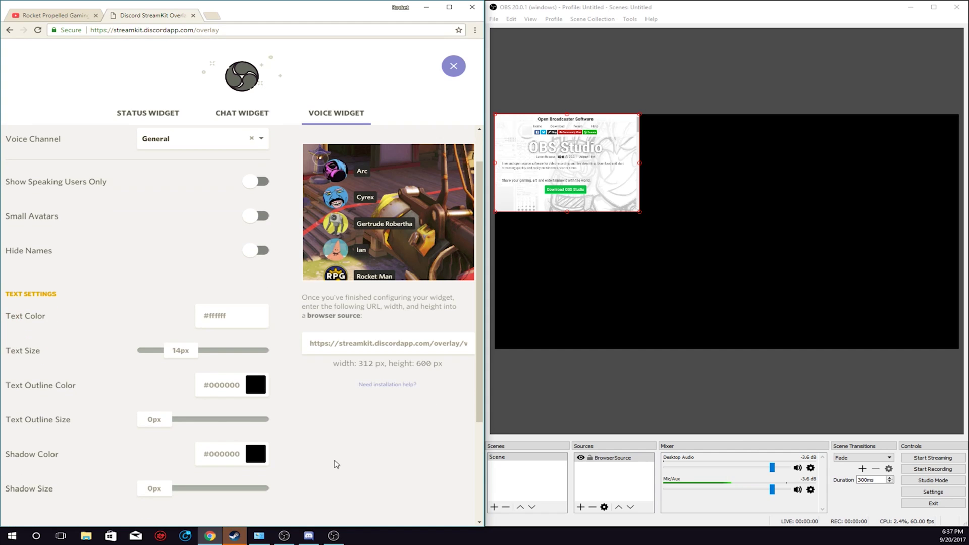
scroll(344, 449, "down", 2)
scroll(310, 477, "up", 3)
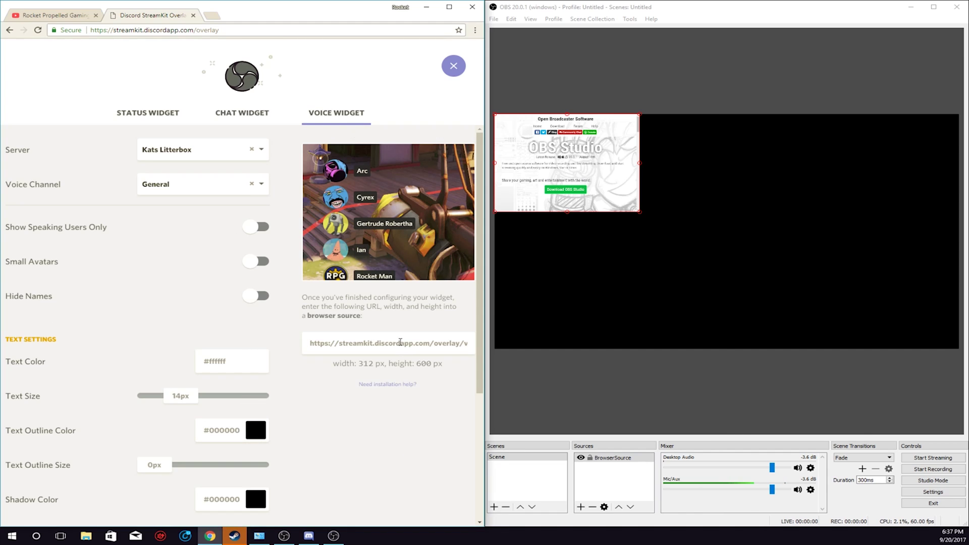
Step: Select and copy the 312×600 px voice widget overlay URL
left_click(396, 347)
key("ctrl+c")
triple_click(356, 317)
left_click(362, 331)
left_click(629, 486)
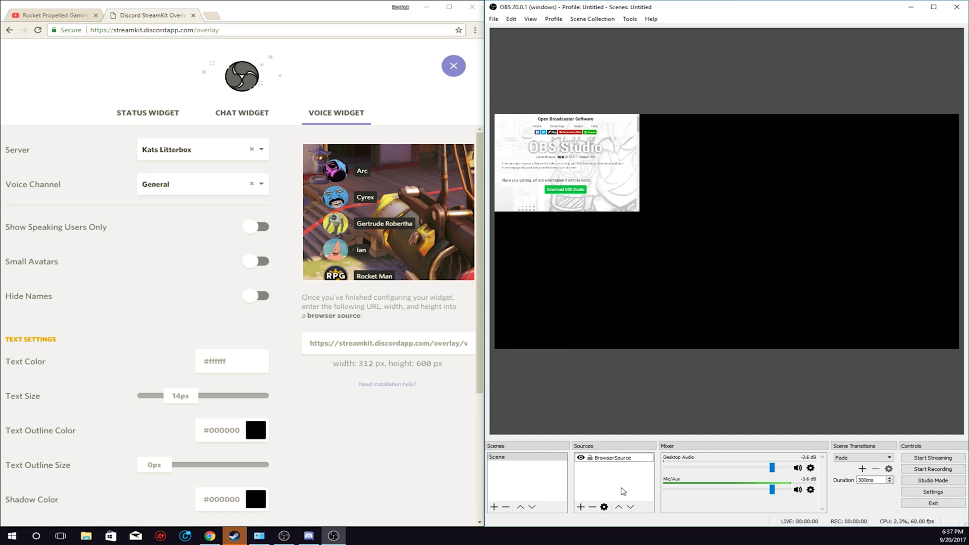
Step: Replace the BrowserSource's obsproject address with the copied StreamKit voice widget URL
left_click(611, 458)
right_click(609, 457)
left_click(631, 448)
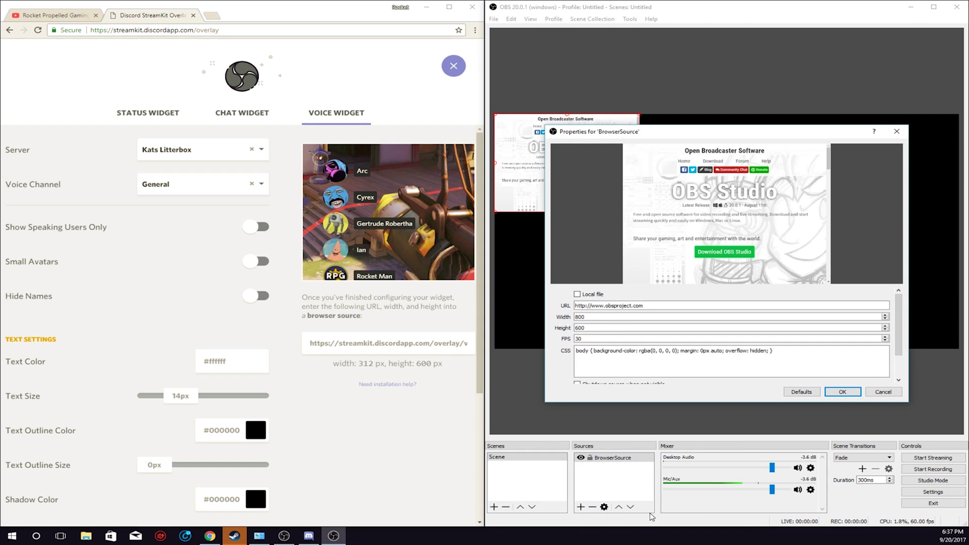
triple_click(586, 306)
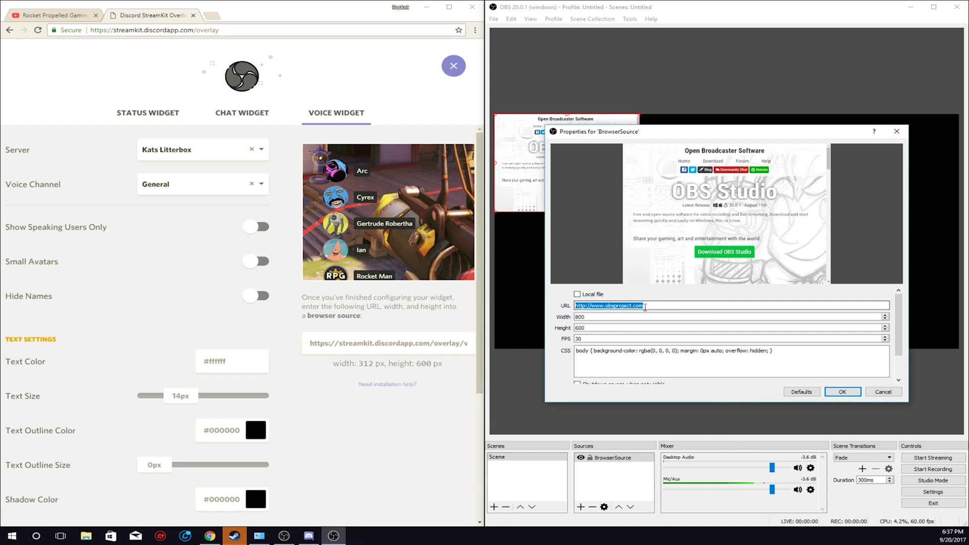
key("ctrl+v")
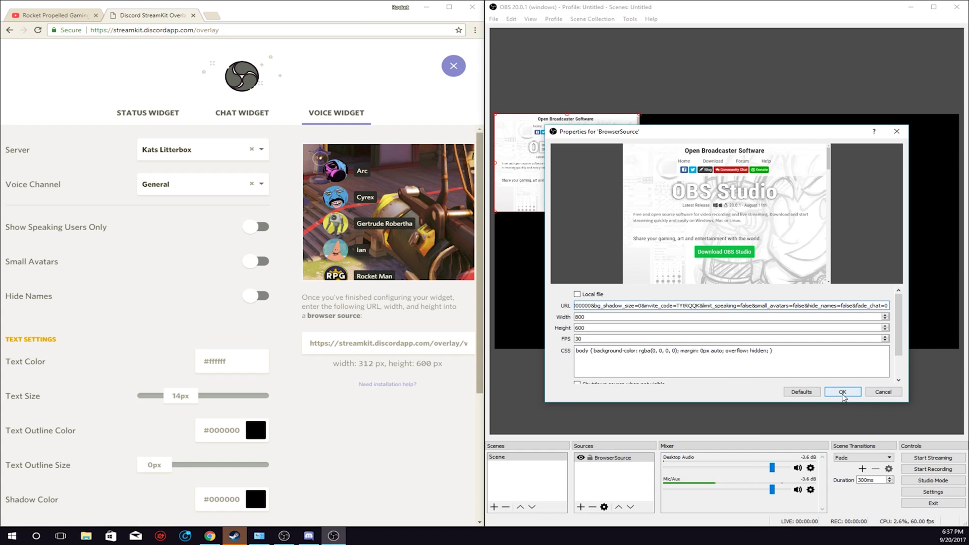
left_click(842, 392)
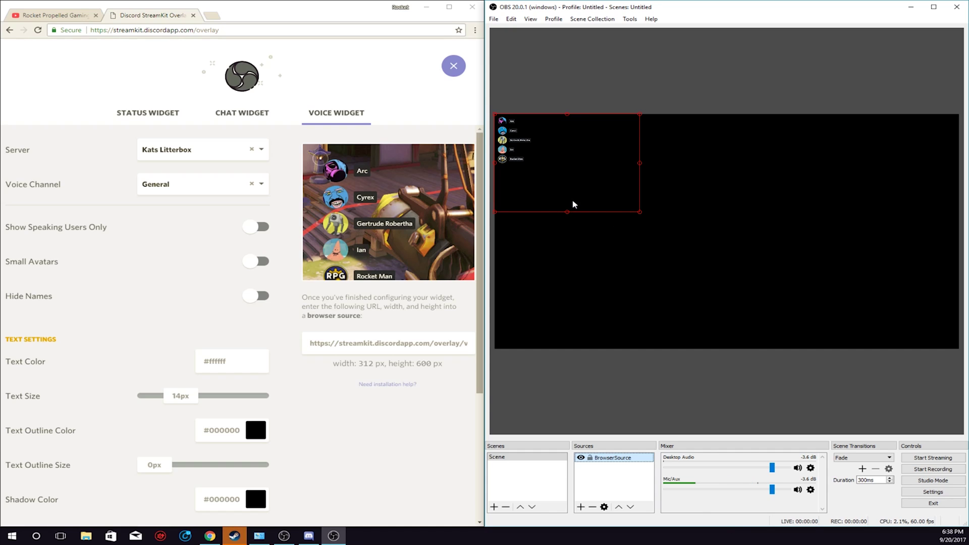
Step: Add a Display Capture source of the 2560×1440 desktop with default settings
right_click(594, 476)
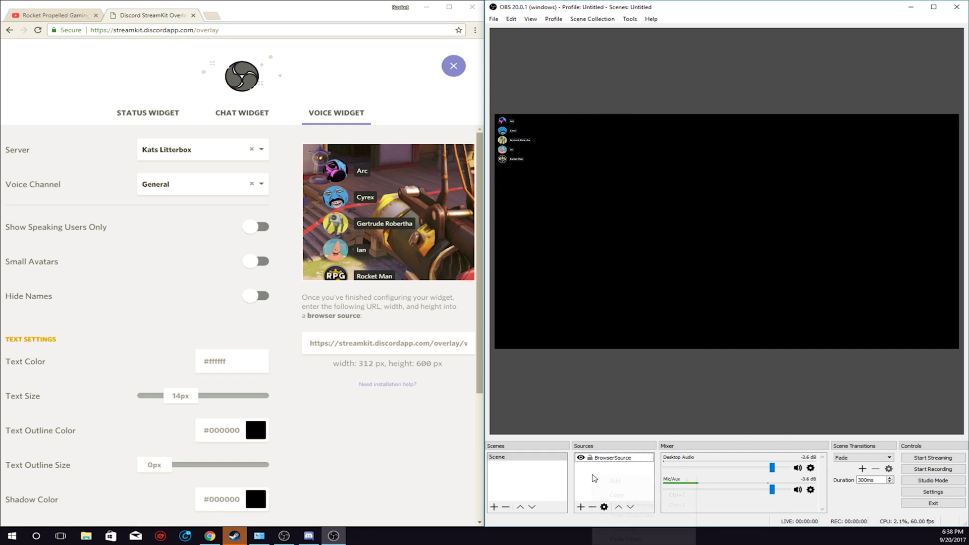
mouse_move(647, 483)
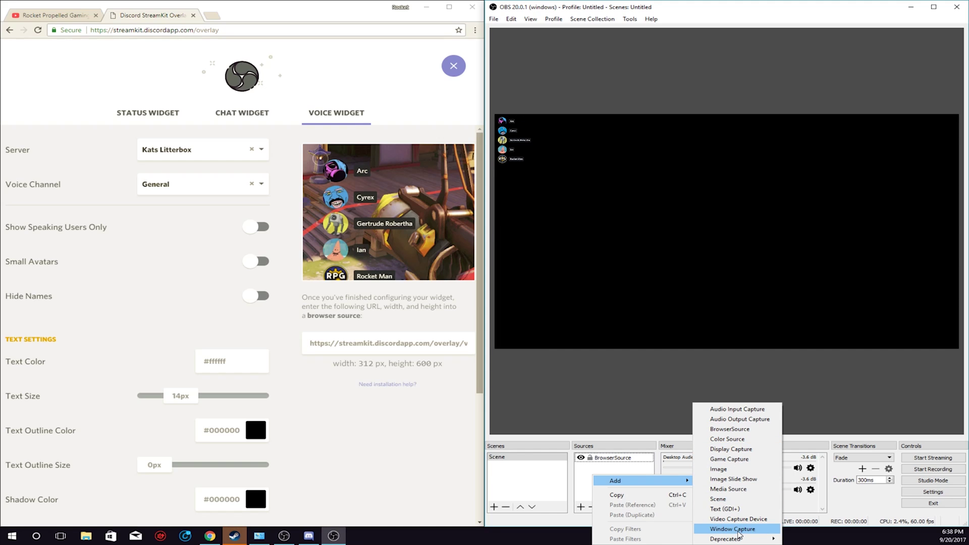
left_click(748, 449)
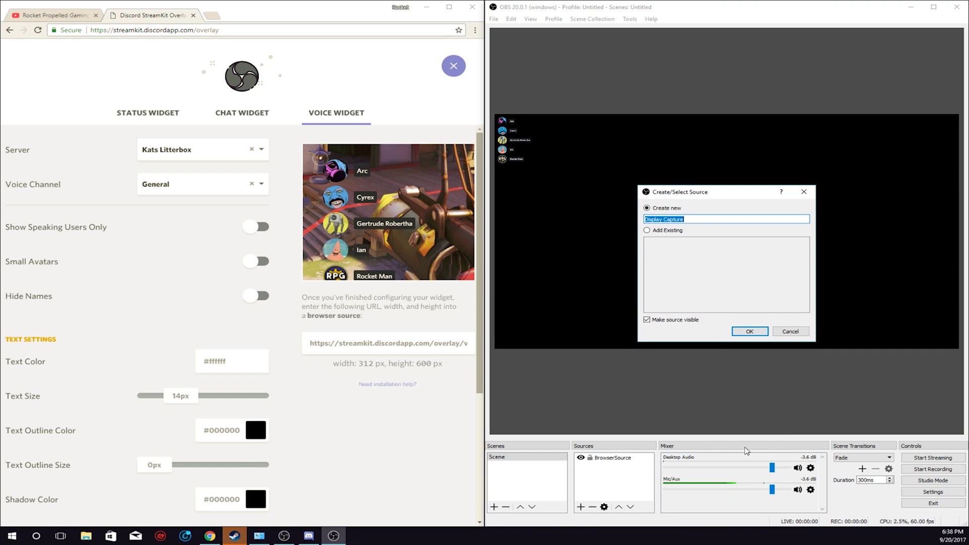
left_click(747, 332)
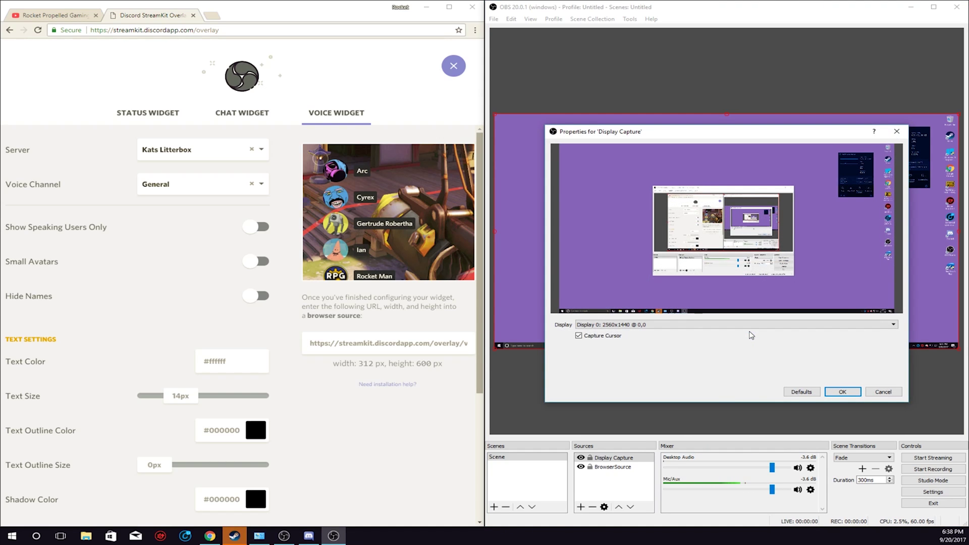
left_click(843, 392)
left_click(614, 467)
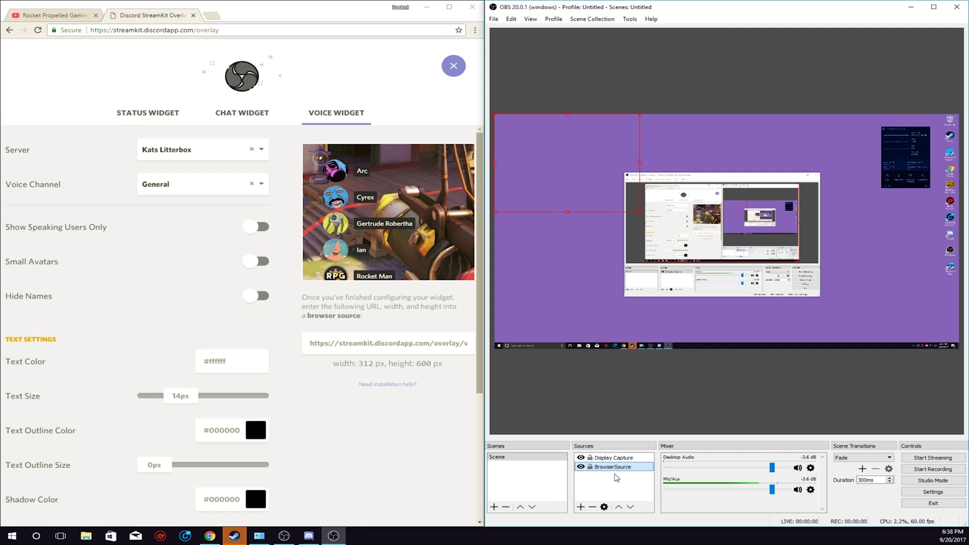
Step: Layer BrowserSource above Display Capture, enlarge it in the top-left, and start recording
left_click_drag(615, 467, 614, 456)
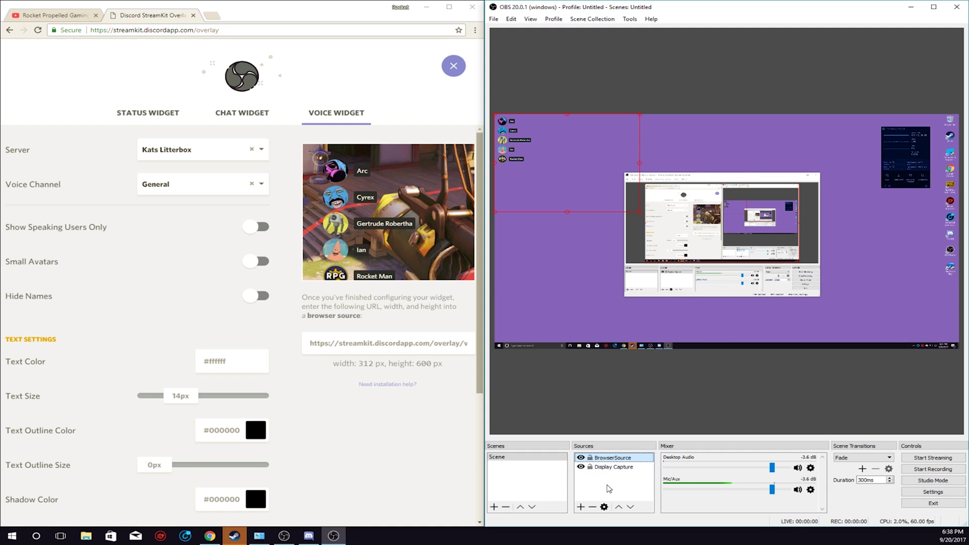
left_click_drag(640, 212, 656, 223)
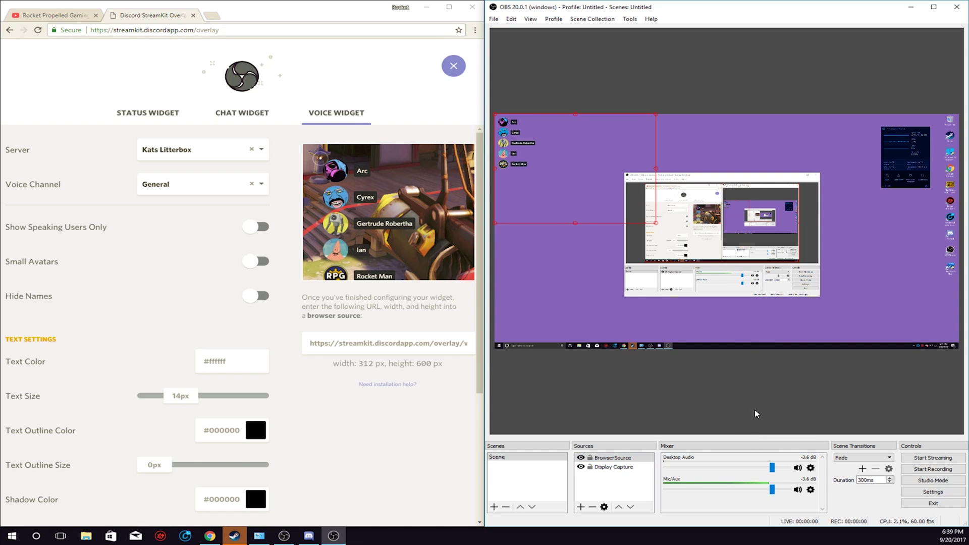
left_click_drag(656, 223, 611, 230)
mouse_move(563, 156)
left_mouse_down()
mouse_move(694, 248)
mouse_move(600, 238)
mouse_move(565, 162)
left_mouse_up()
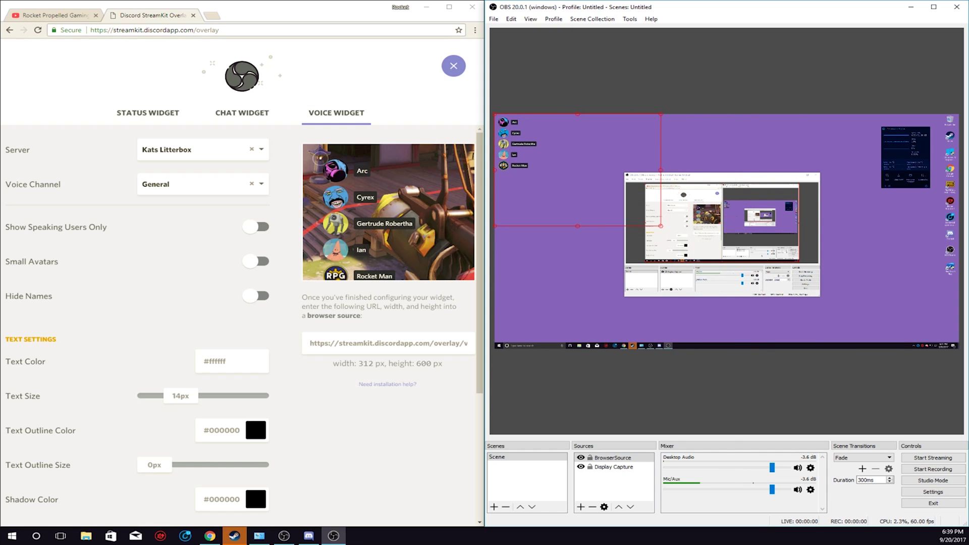
left_click(940, 469)
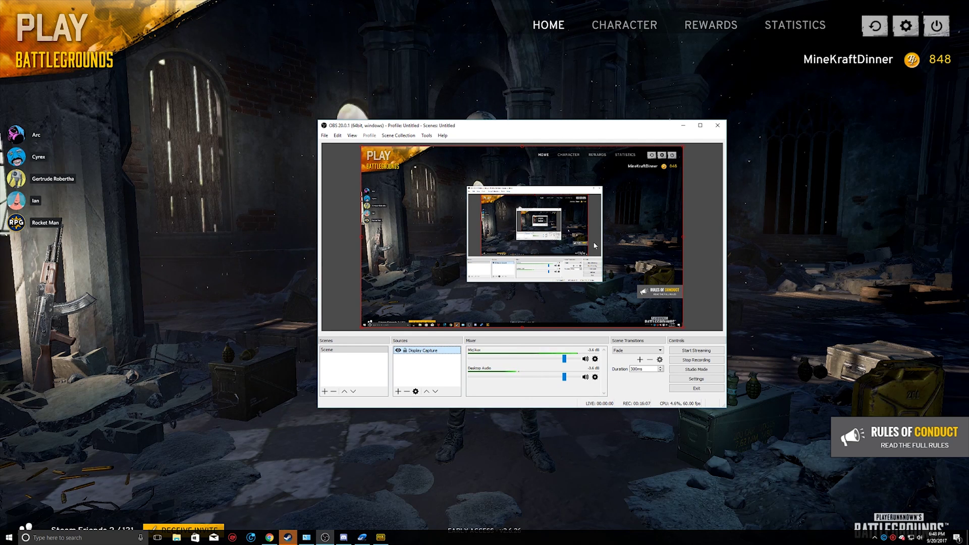
Step: Check the voice overlay over the game and browse the source types to add
right_click(413, 360)
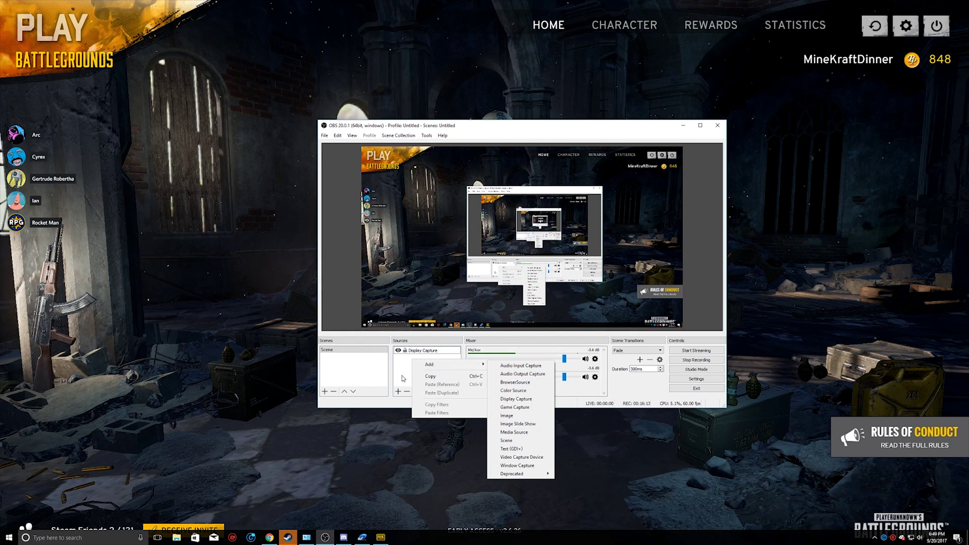
left_click(432, 357)
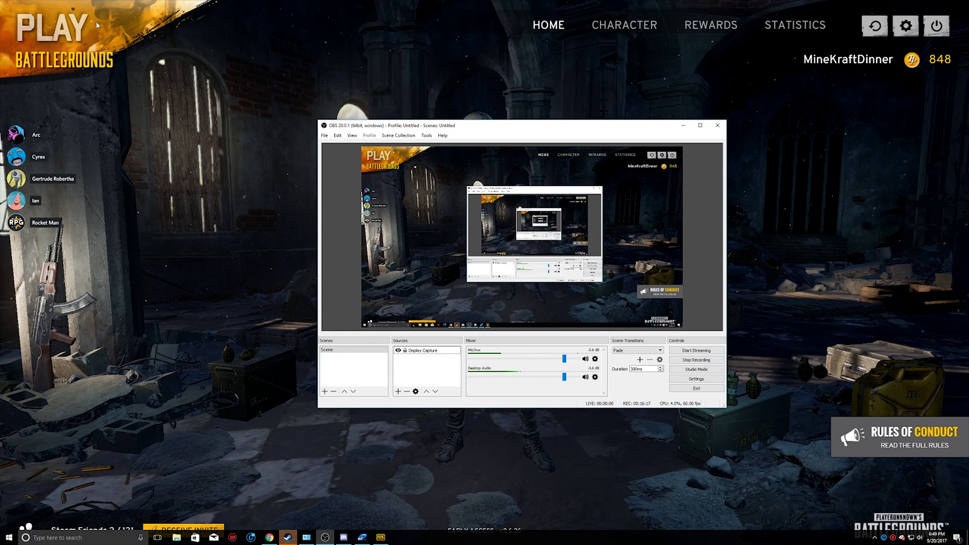
mouse_move(55, 40)
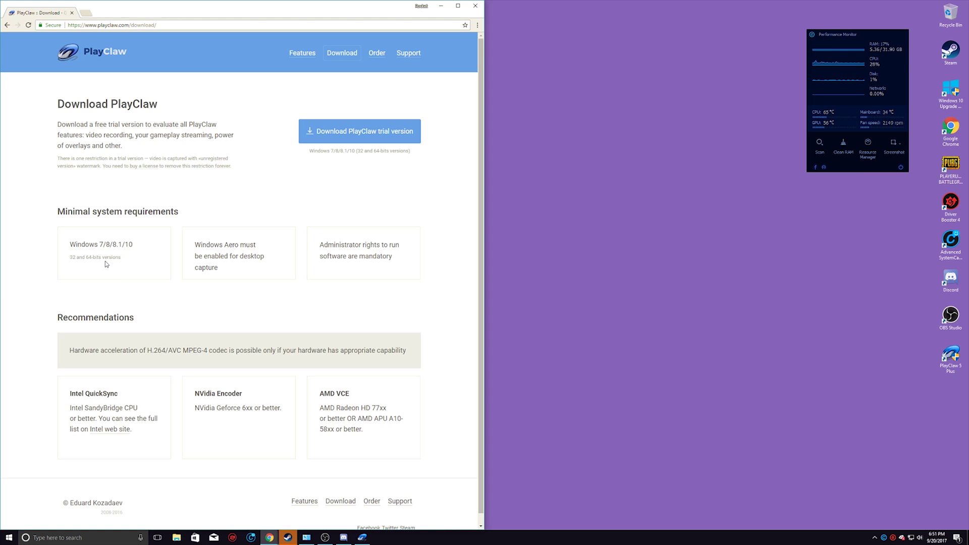
Step: Start downloading the PlayClaw trial version installer from playclaw.com
scroll(105, 257, "down", 1)
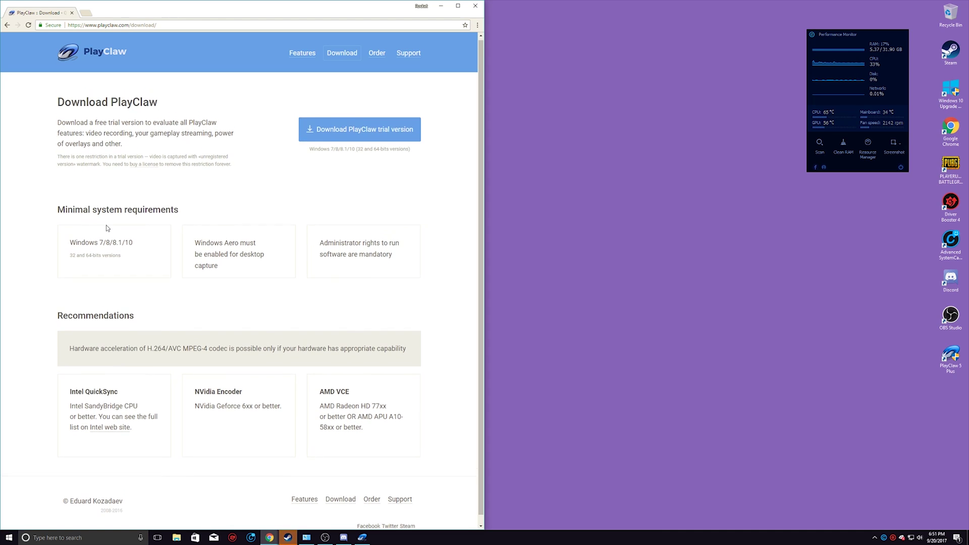
scroll(107, 228, "up", 1)
left_click(409, 132)
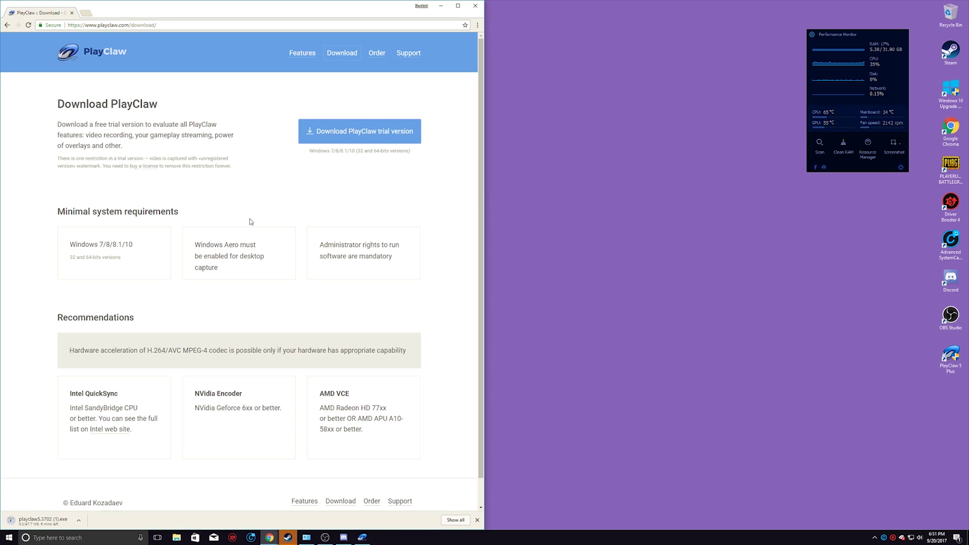
Step: Cancel the PlayClaw download and look over PlayClaw 5's encoder and audio source pages
right_click(55, 528)
left_click(70, 520)
left_click(441, 5)
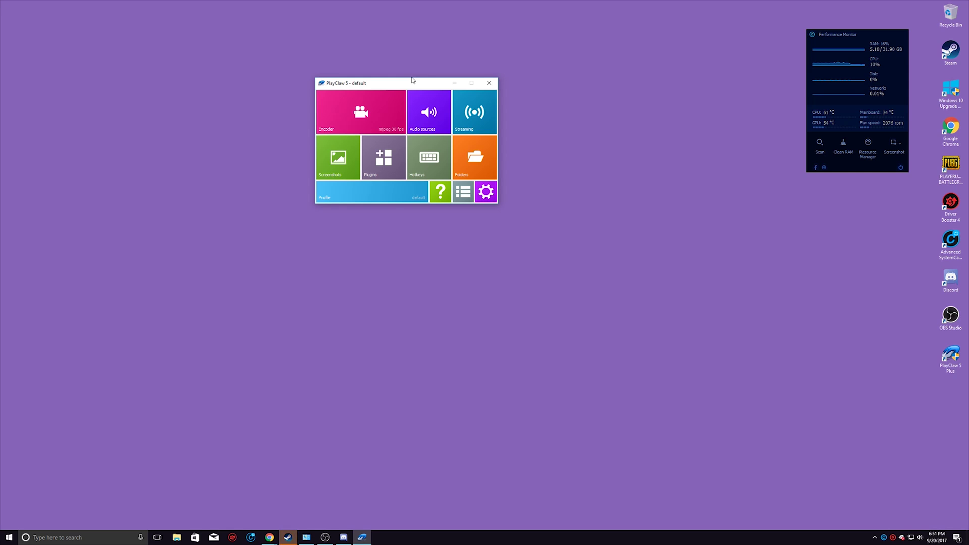
left_click(349, 114)
left_click(322, 105)
left_click(428, 112)
left_click(332, 104)
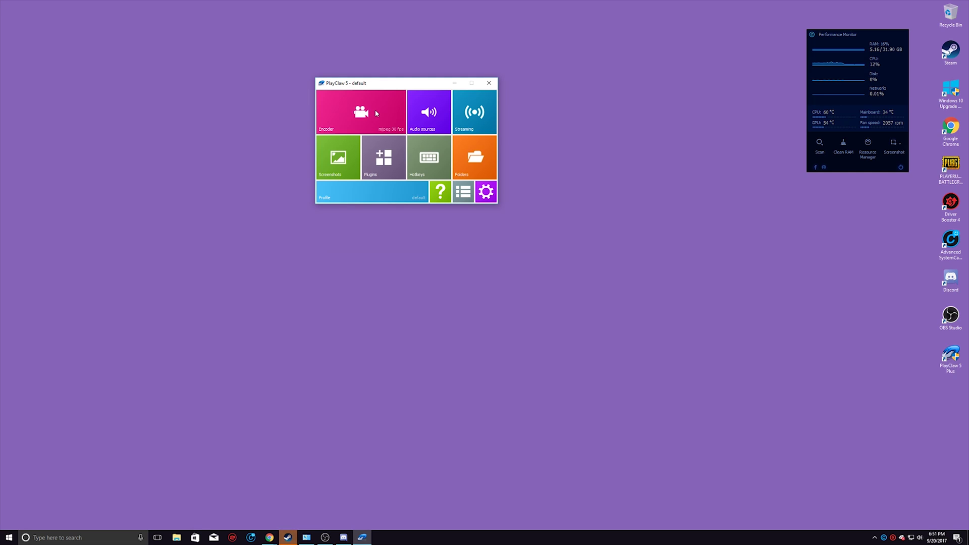
Step: Enable the Web Browser overlay plugin, confirm its settings, and preview the overlays
left_click(385, 173)
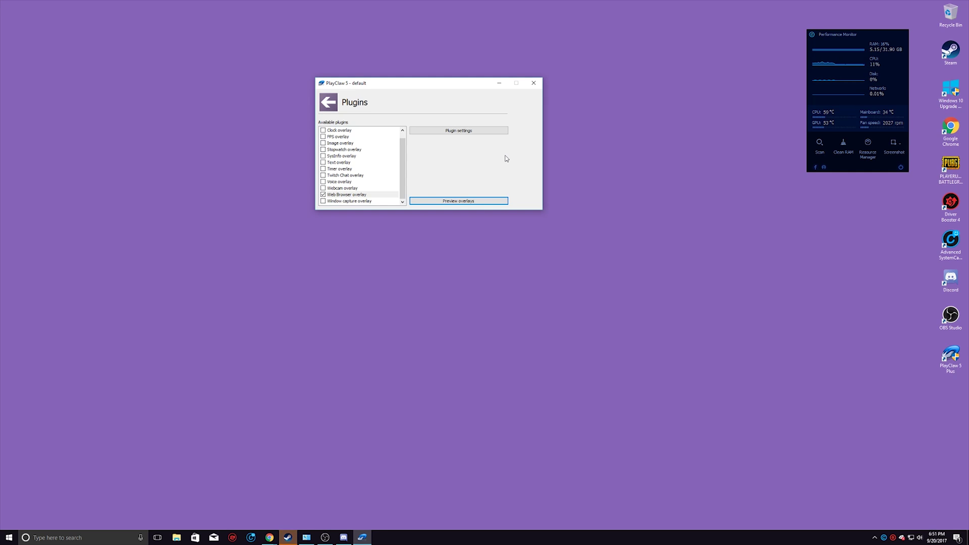
key("Escape")
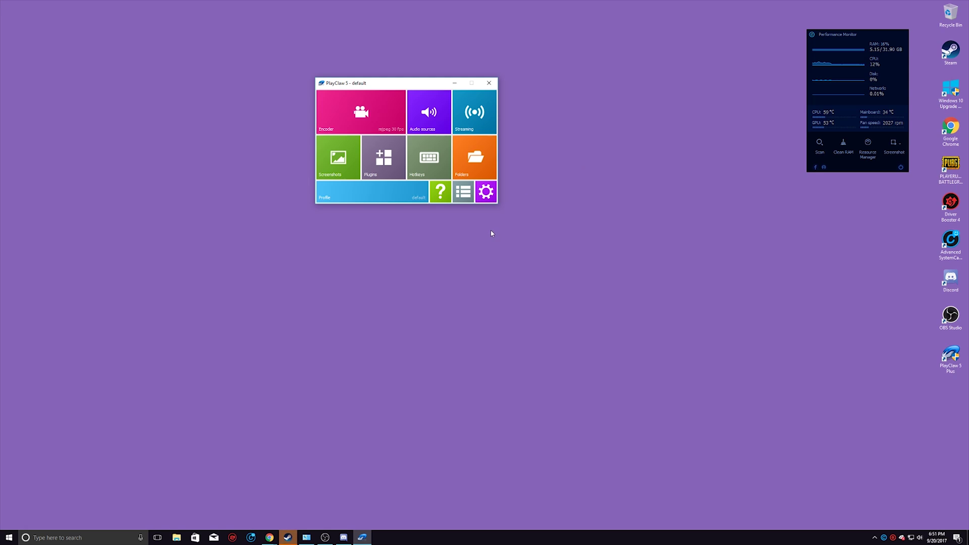
left_click(387, 163)
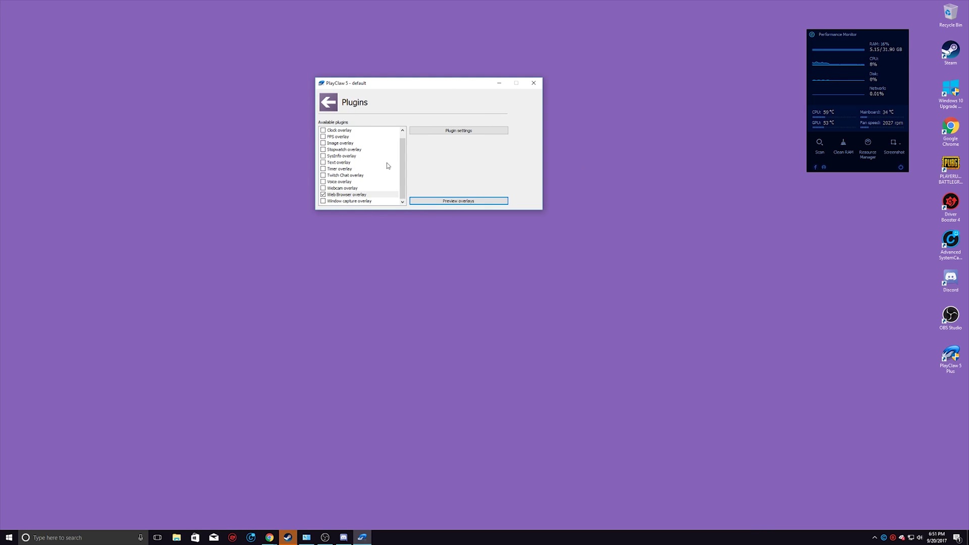
left_click(352, 196)
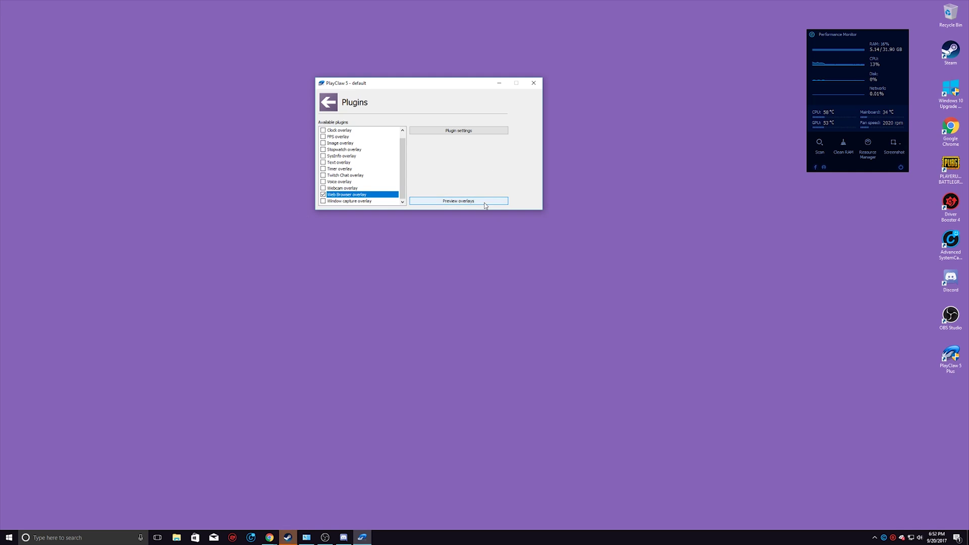
left_click(454, 130)
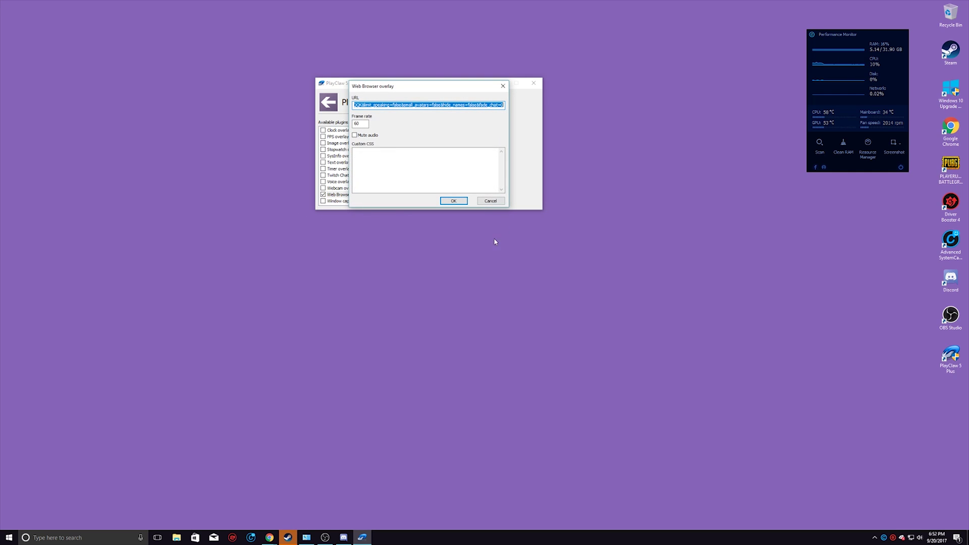
left_click(453, 201)
left_click(455, 202)
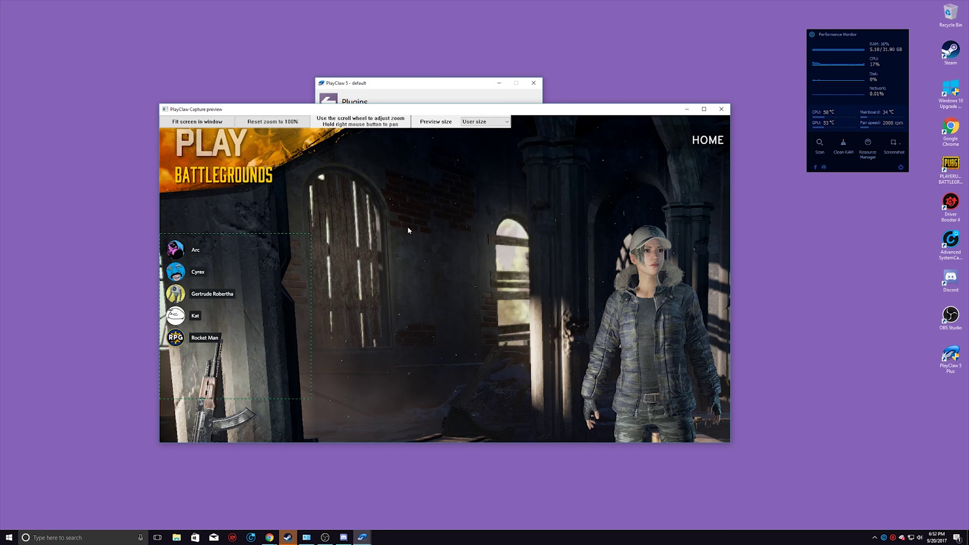
left_click_drag(559, 111, 556, 60)
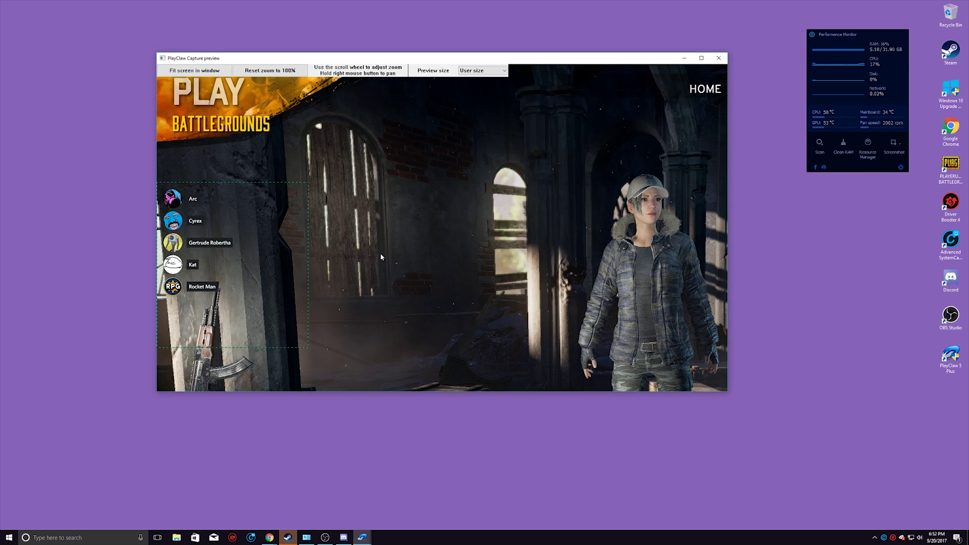
mouse_move(244, 207)
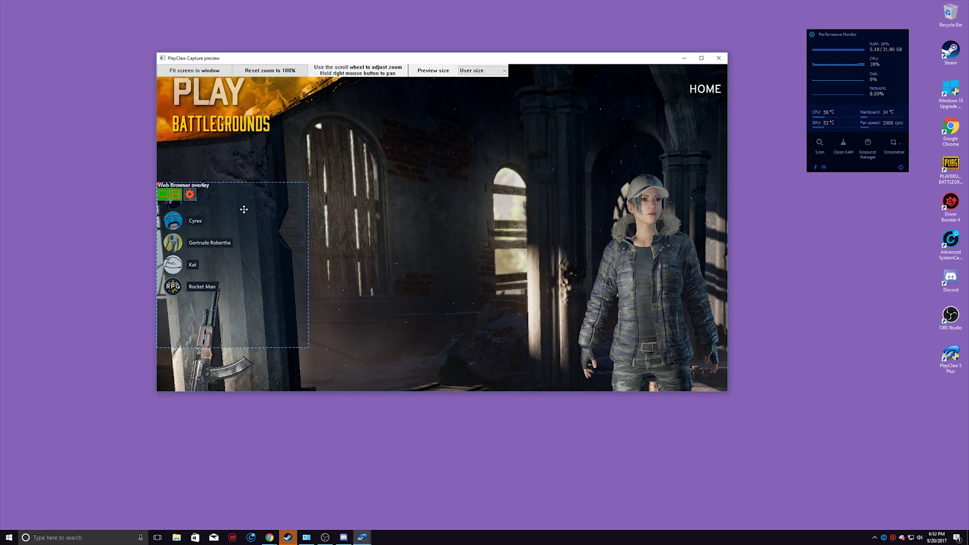
left_click(163, 195)
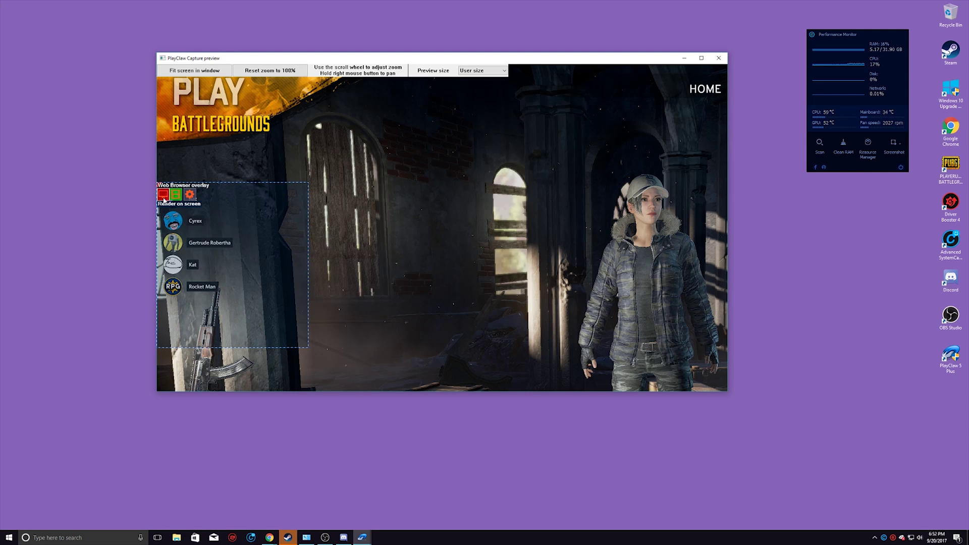
left_click(162, 198)
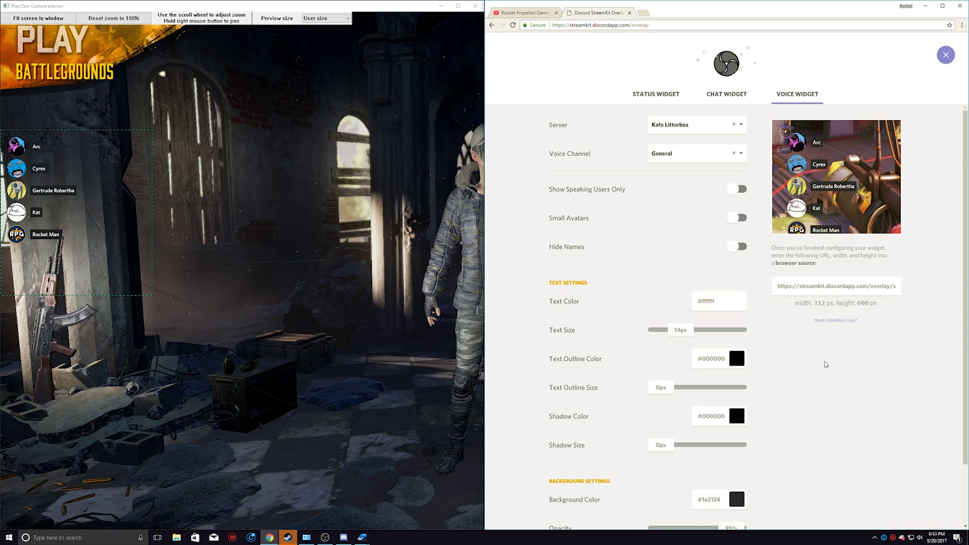
Step: Paste the copied StreamKit voice widget URL into the Web Browser overlay's address and apply it
left_click(832, 287)
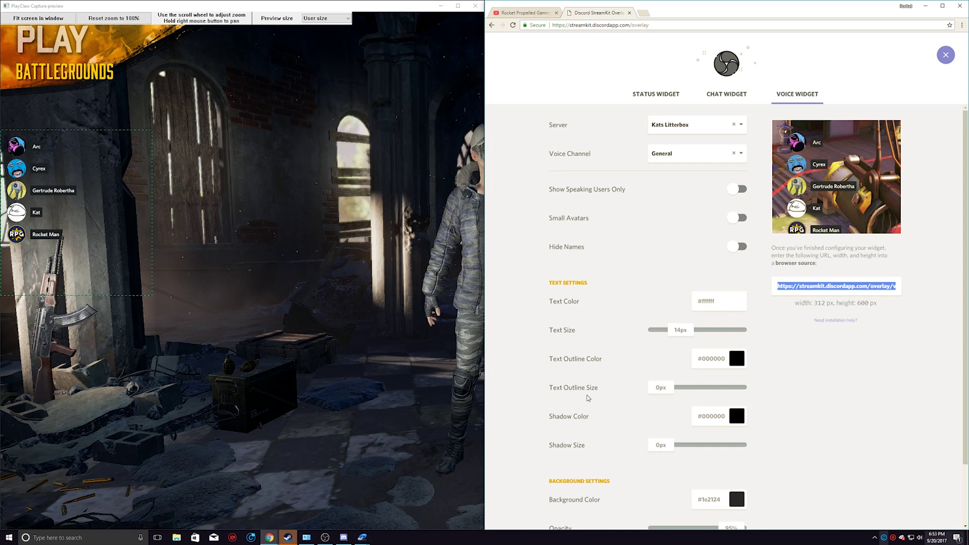
mouse_move(62, 178)
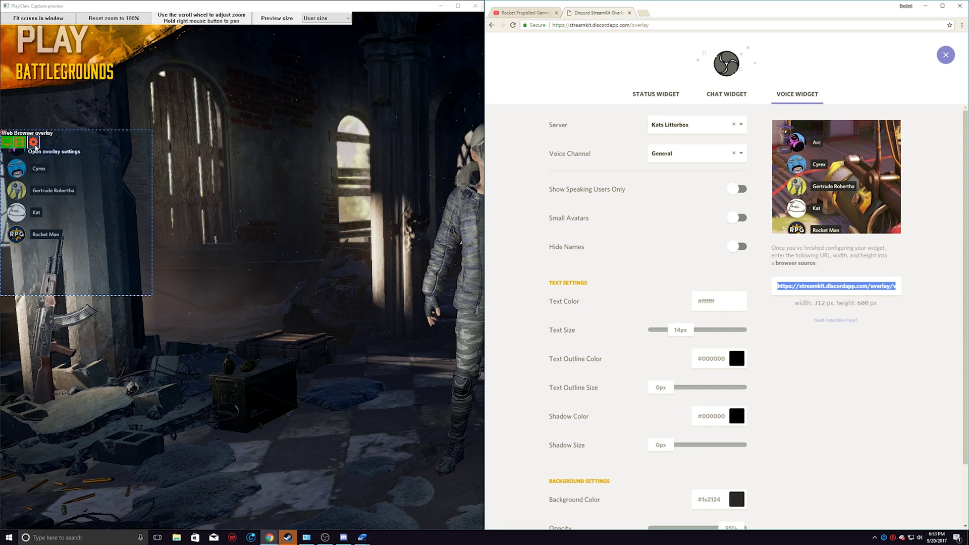
left_click(33, 143)
key("ctrl+v")
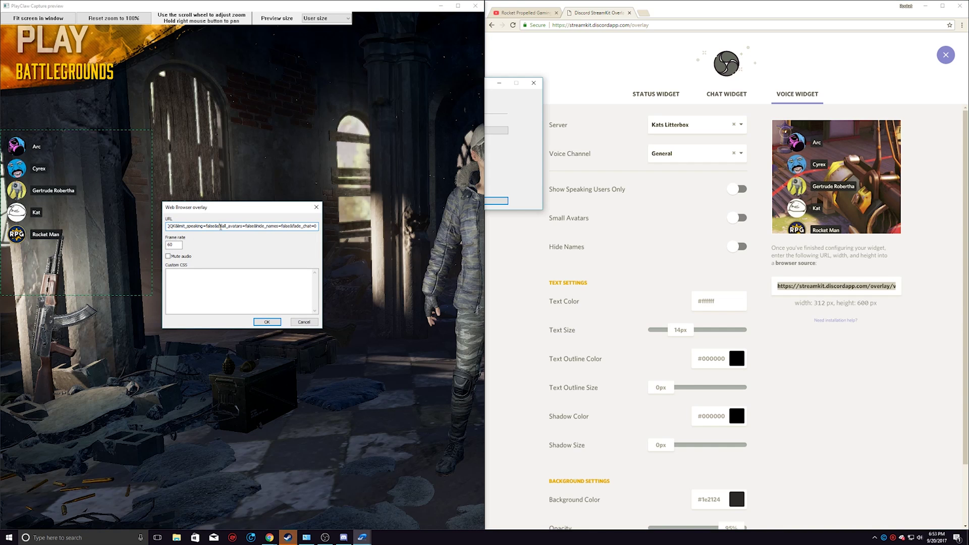
key("ctrl+a")
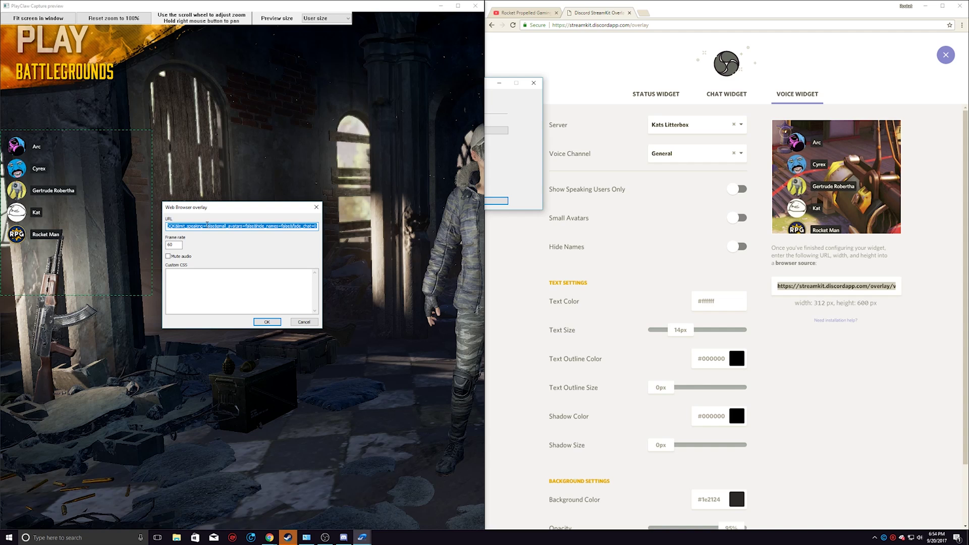
key("End")
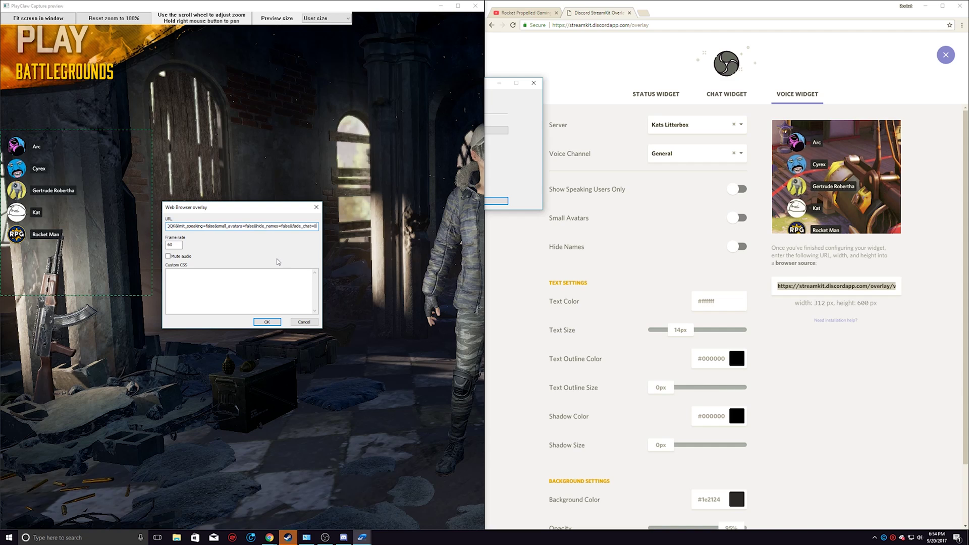
left_click(266, 323)
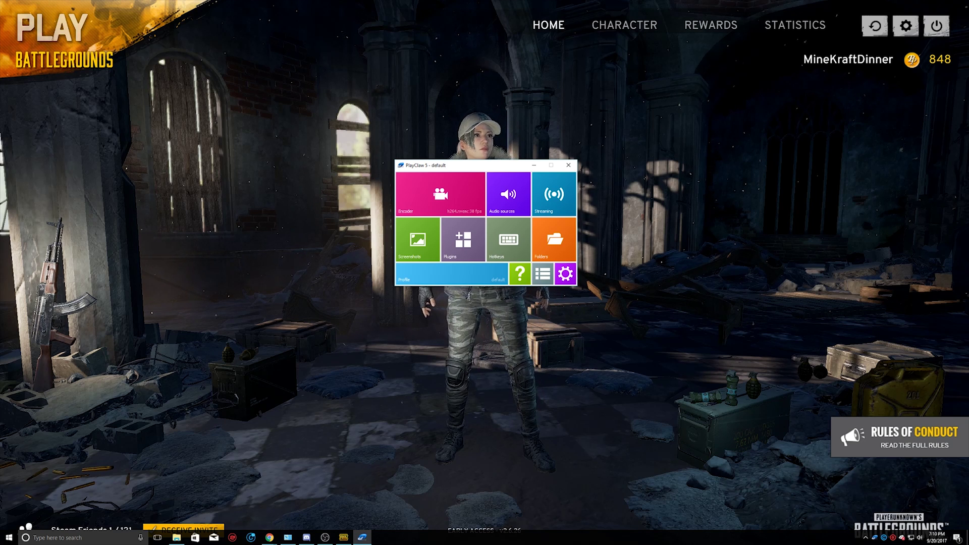
Step: Focus the PUBG lobby so the Discord voice list appears top-left, then open the game's Settings
left_click(794, 135)
mouse_move(32, 72)
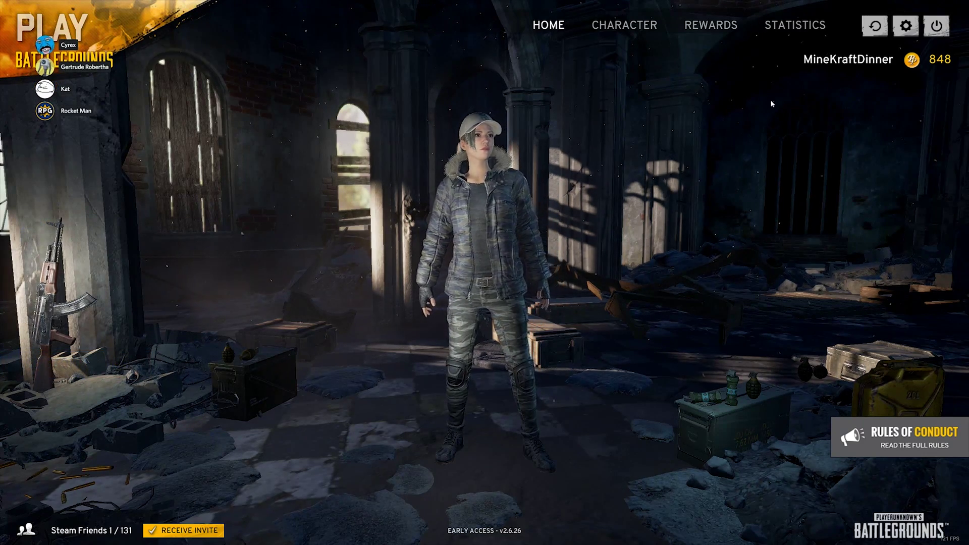
left_click(906, 28)
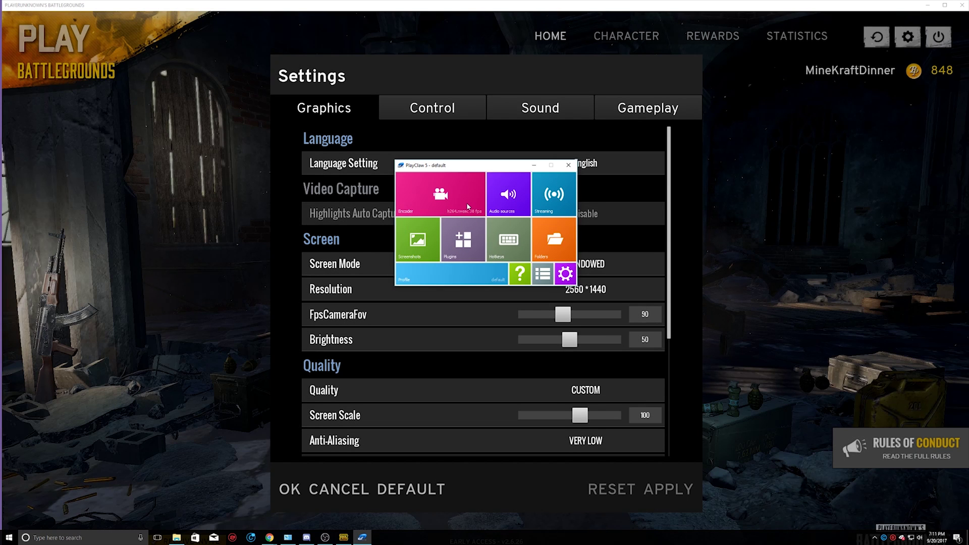
Step: Set the PlayClaw encoder's capture mode to Desktop and dismiss PlayClaw back to the game
left_click(418, 200)
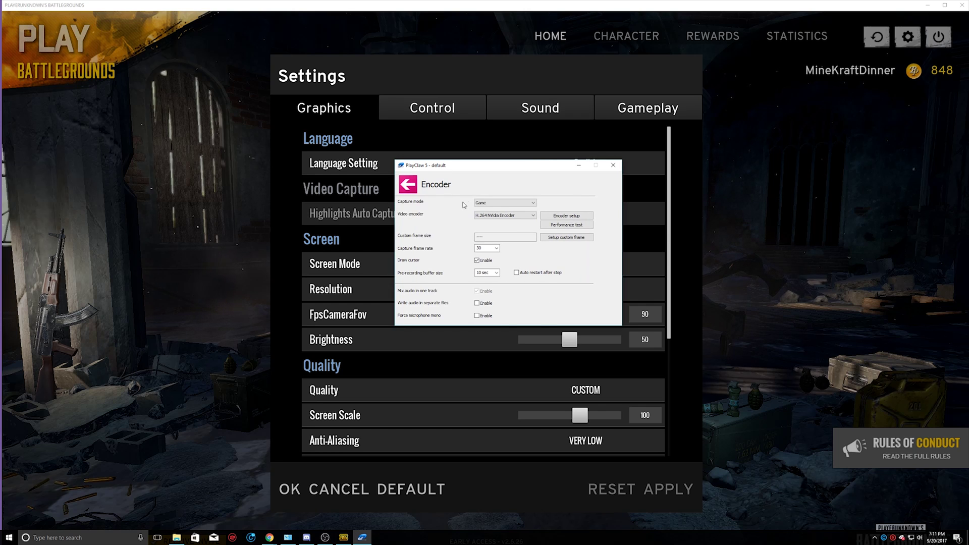
left_click(505, 202)
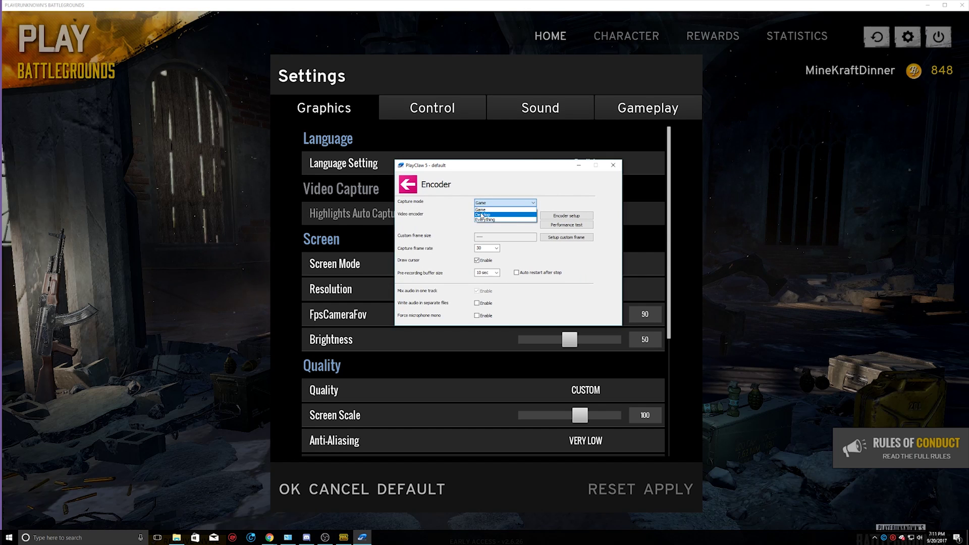
left_click(488, 216)
left_click(741, 253)
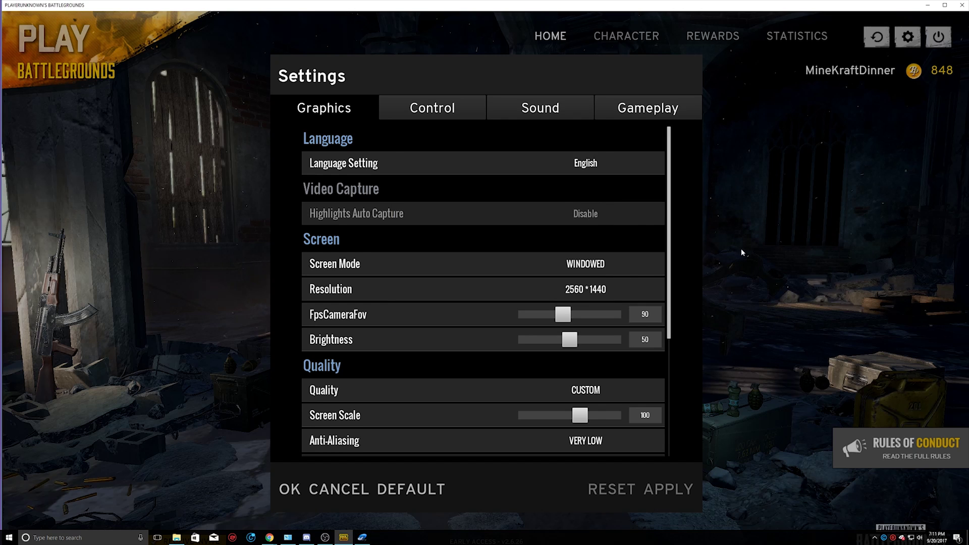